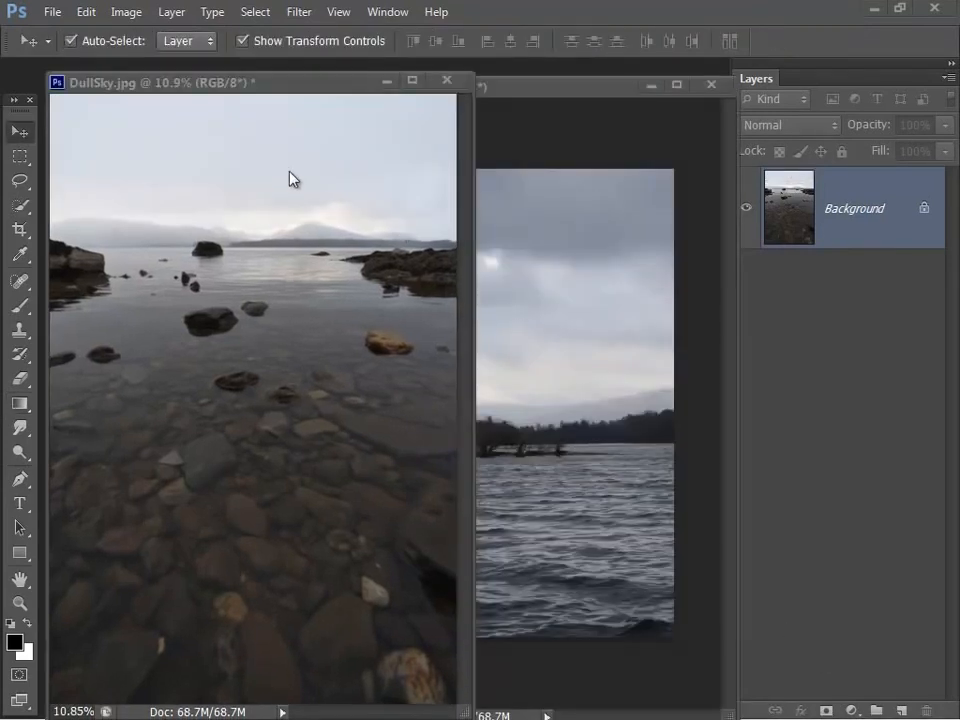
Copy the Background layer of Sky.jpg into DullSky.jpg as a new layer filling the canvas, and close Sky.jpg.
left_click_drag(280, 91, 280, 86)
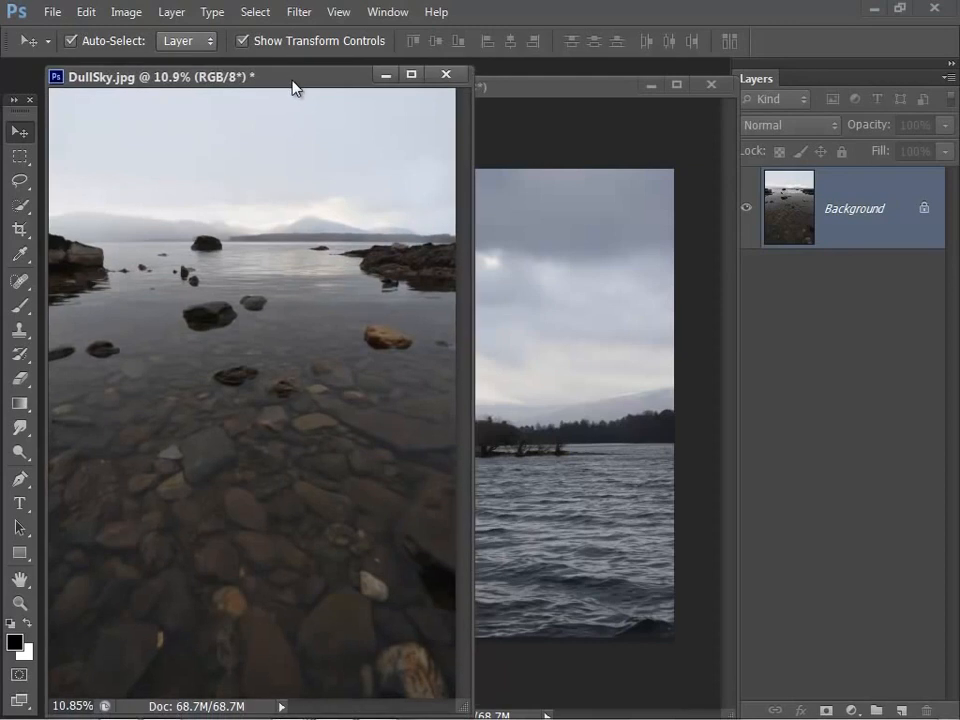
left_click(527, 94)
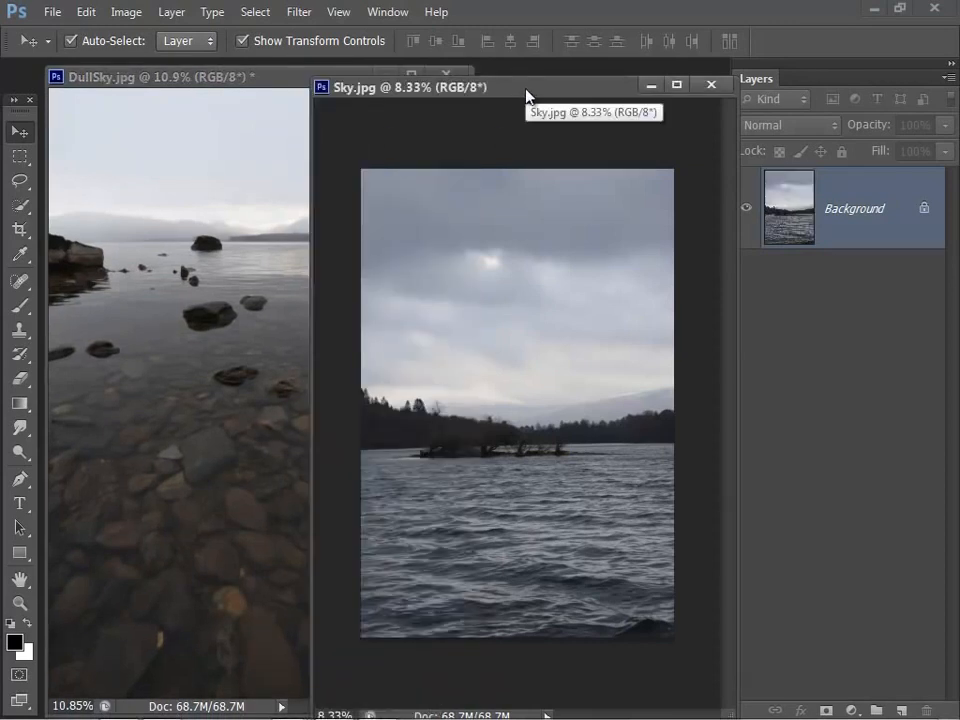
left_click_drag(526, 90, 526, 95)
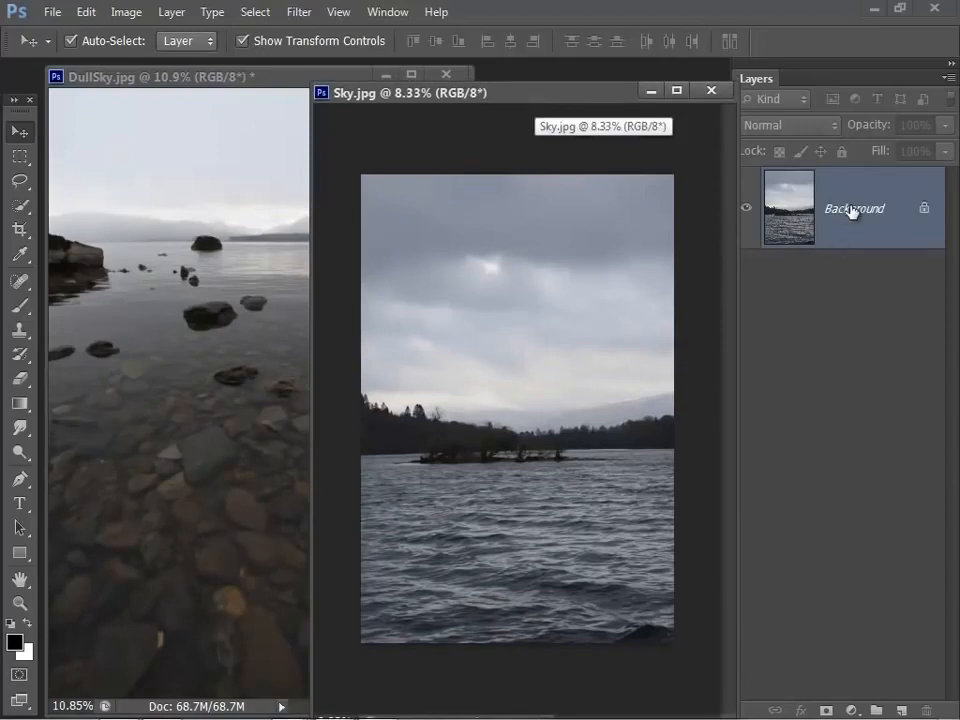
left_click_drag(852, 210, 246, 240)
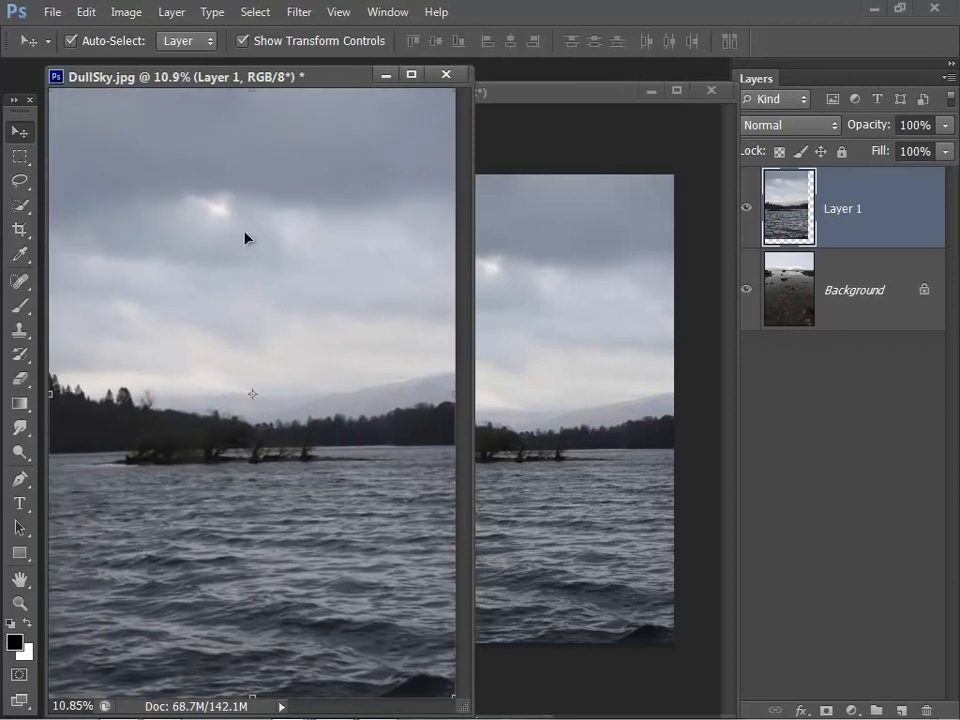
left_click(712, 93)
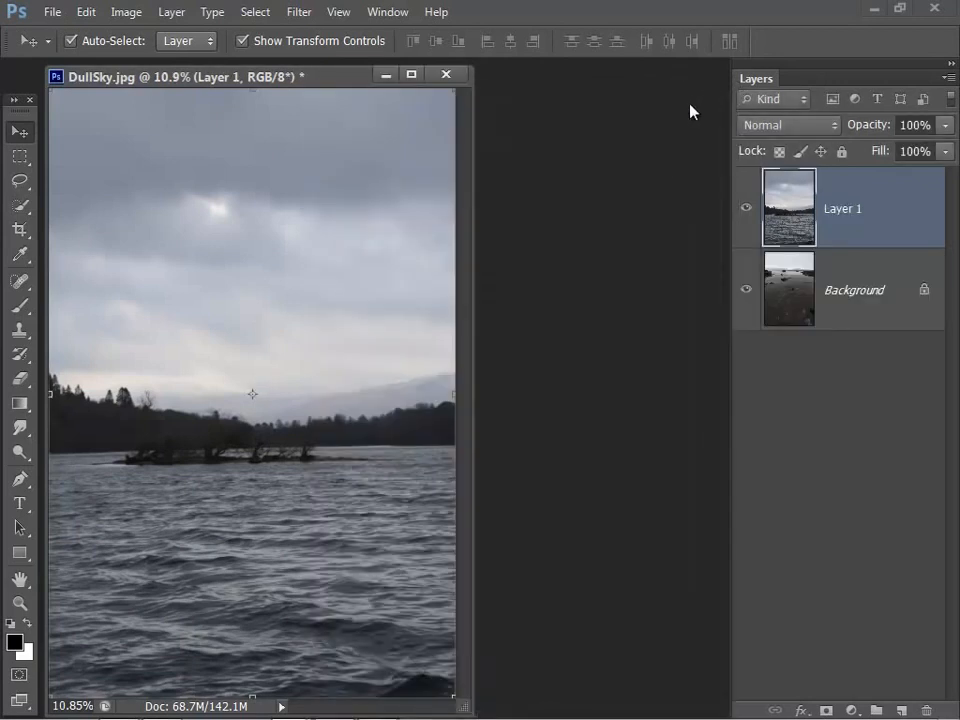
Centre the DullSky.jpg window in the workspace and add a white layer mask to Layer 1.
left_click_drag(181, 85, 265, 84)
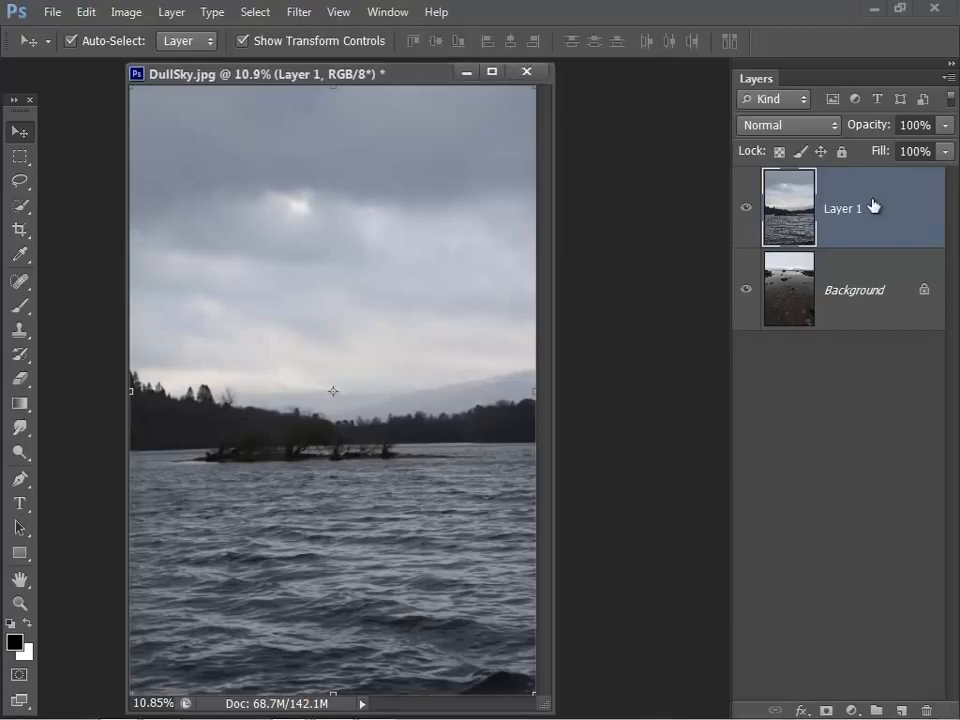
left_click(826, 710)
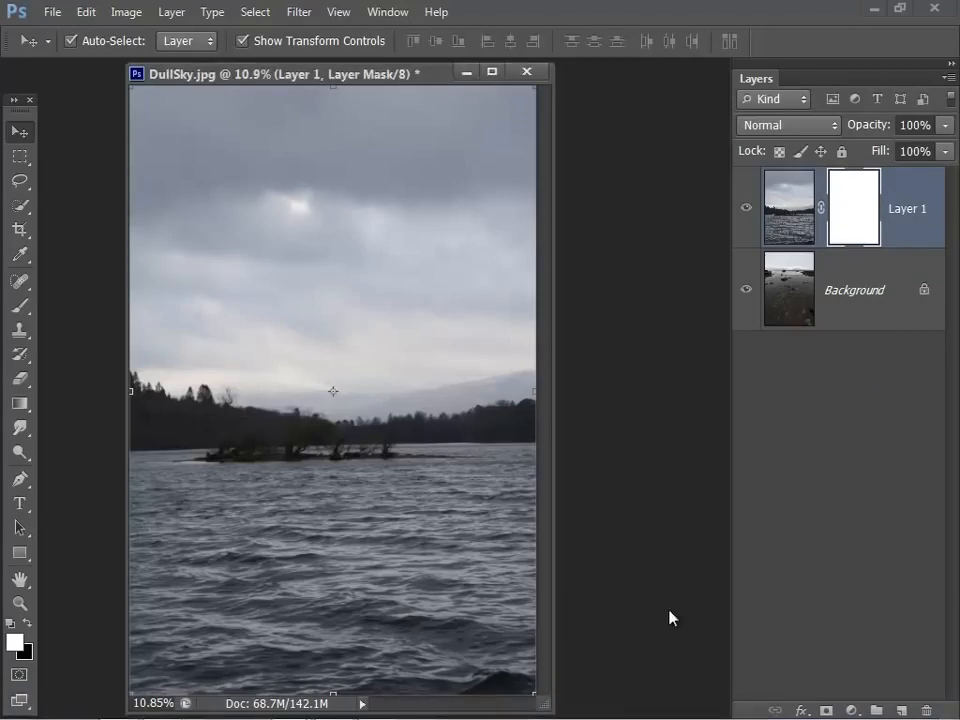
Brush black over the tree line and upper water on Layer 1's mask, repainting the band at 100% opacity.
left_click(27, 625)
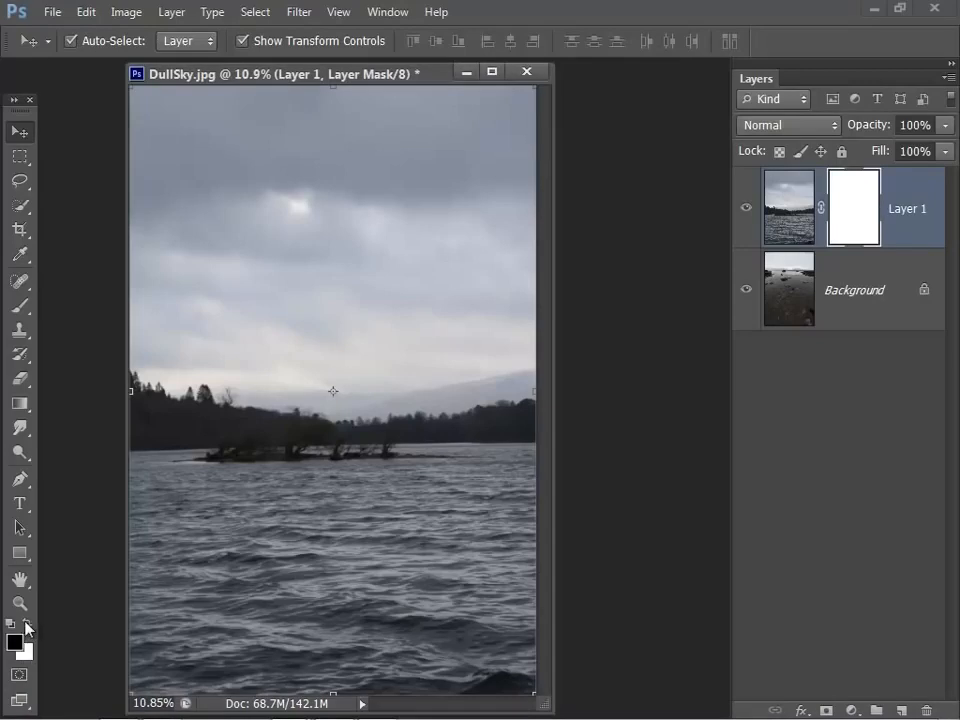
left_click(27, 625)
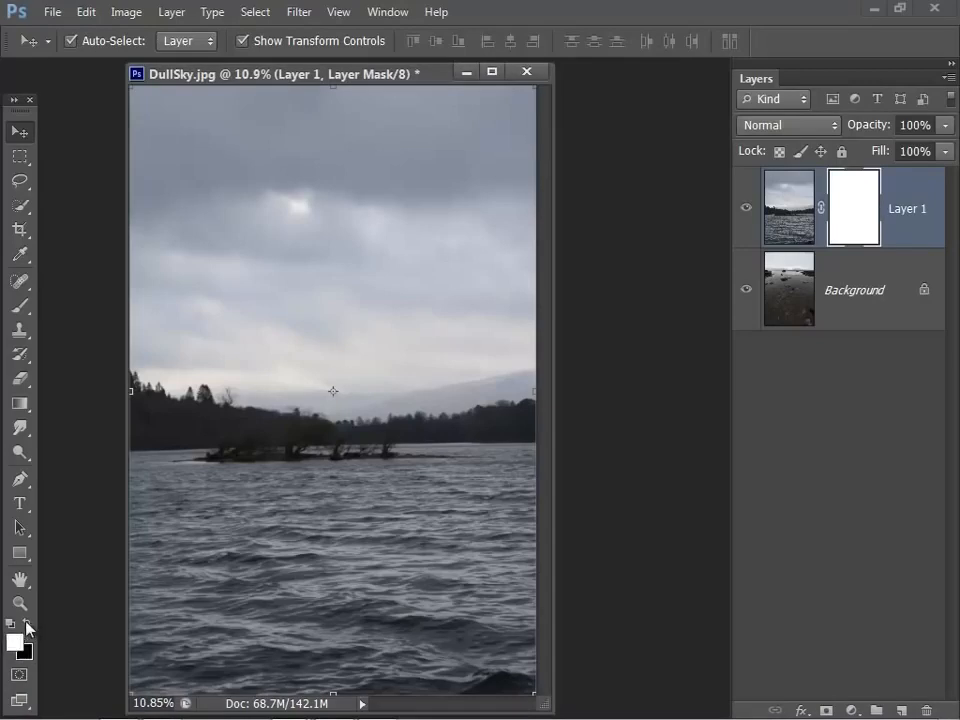
left_click(27, 625)
left_click(28, 626)
left_click(28, 625)
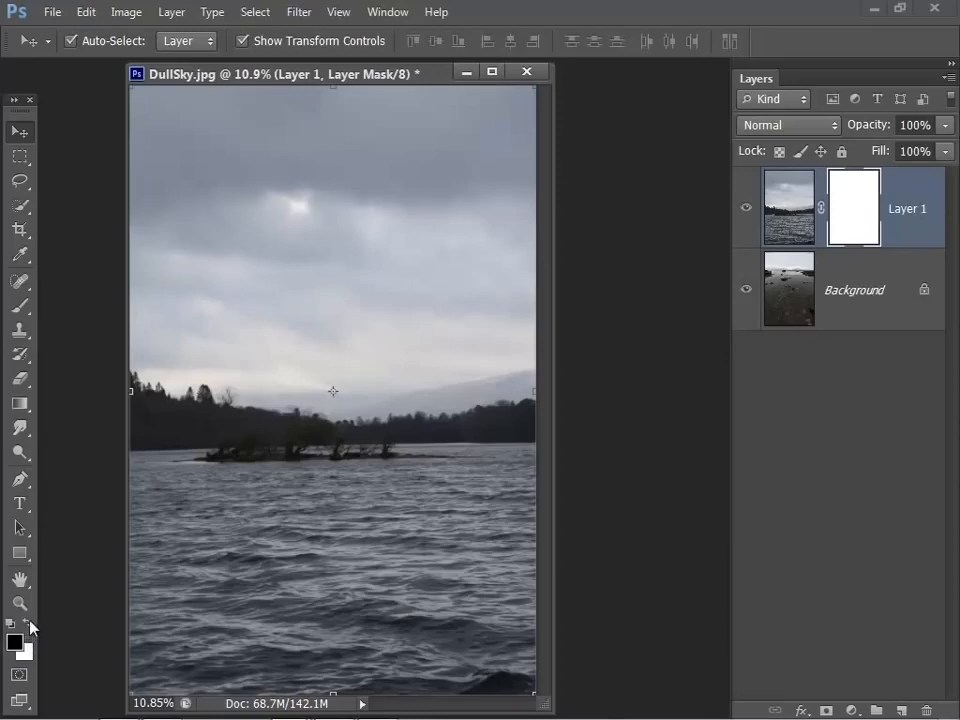
left_click(22, 306)
mouse_move(156, 435)
left_mouse_down()
mouse_move(228, 450)
mouse_move(398, 453)
mouse_move(479, 444)
mouse_move(498, 432)
mouse_move(293, 422)
mouse_move(461, 418)
mouse_move(515, 398)
mouse_move(393, 417)
mouse_move(129, 410)
mouse_move(146, 465)
mouse_move(401, 471)
mouse_move(169, 479)
mouse_move(430, 479)
mouse_move(223, 487)
mouse_move(416, 491)
mouse_move(546, 438)
mouse_move(523, 504)
mouse_move(425, 537)
mouse_move(469, 551)
mouse_move(202, 481)
mouse_move(169, 492)
mouse_move(200, 516)
mouse_move(353, 536)
mouse_move(341, 541)
mouse_move(377, 553)
left_mouse_up()
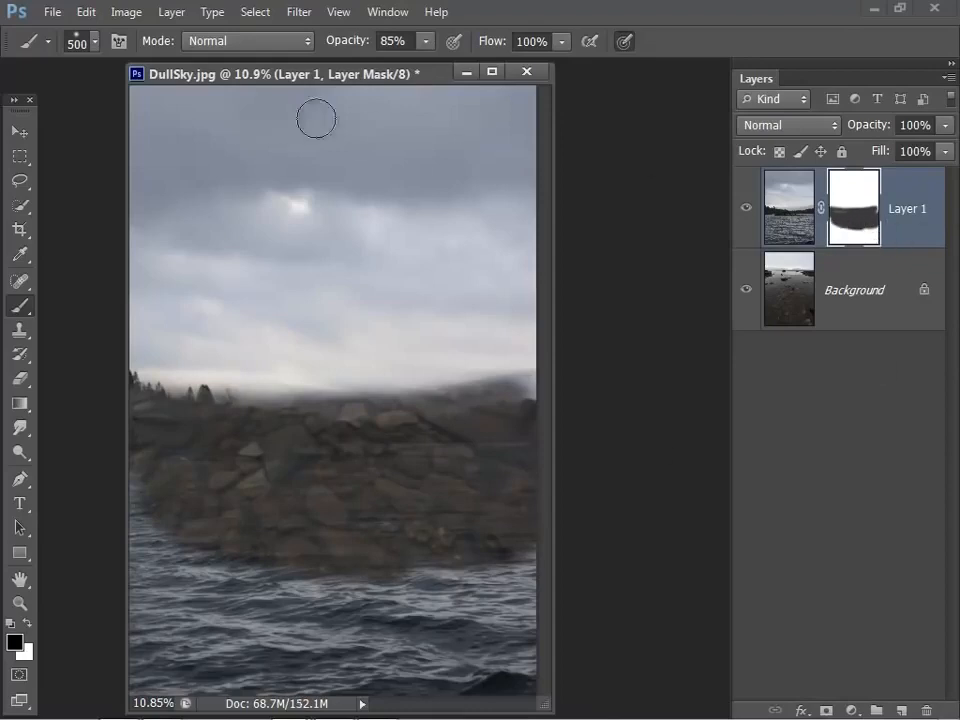
left_click(426, 42)
left_click_drag(426, 64, 446, 68)
mouse_move(506, 408)
left_mouse_down()
mouse_move(162, 431)
mouse_move(214, 483)
mouse_move(217, 506)
mouse_move(279, 529)
mouse_move(473, 546)
mouse_move(527, 454)
left_mouse_up()
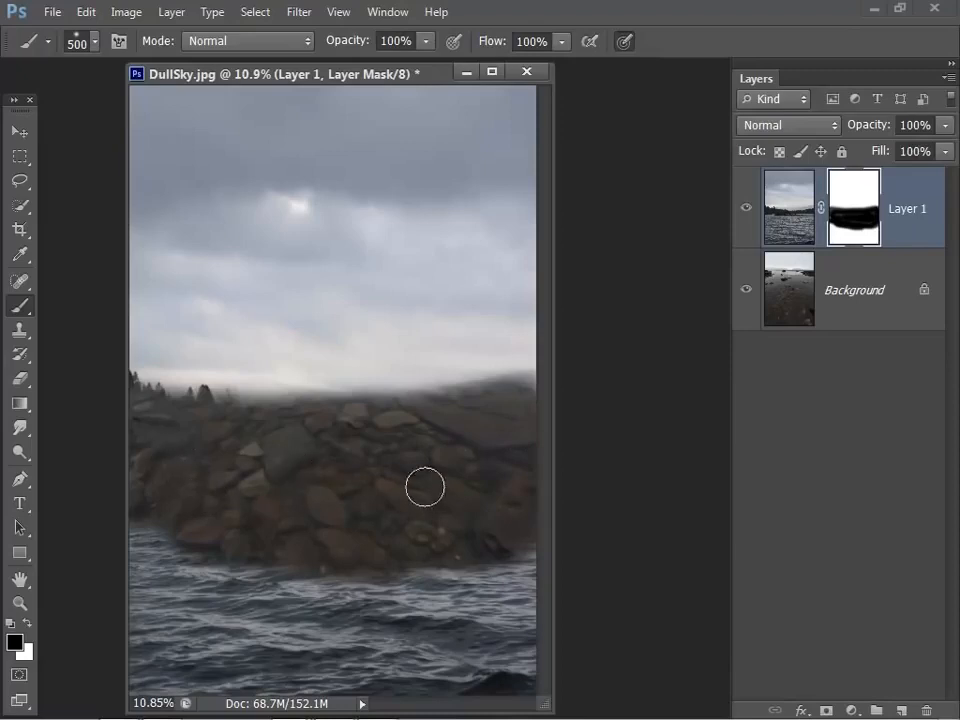
Paint white over the black band on Layer 1's mask to restore the hidden tree line and water.
left_click(694, 403)
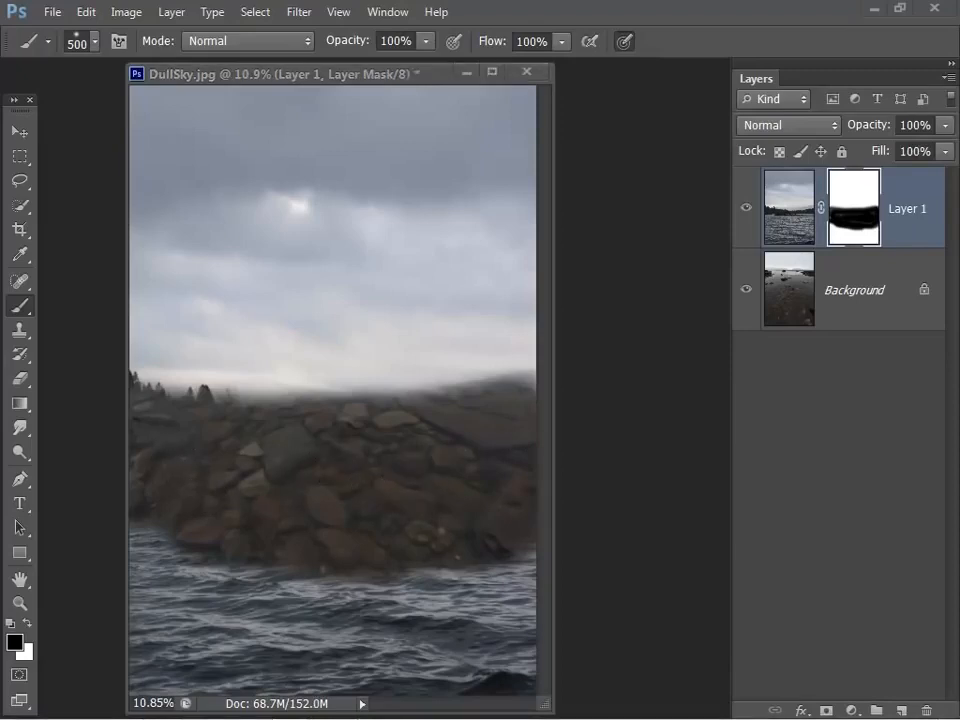
left_click(28, 624)
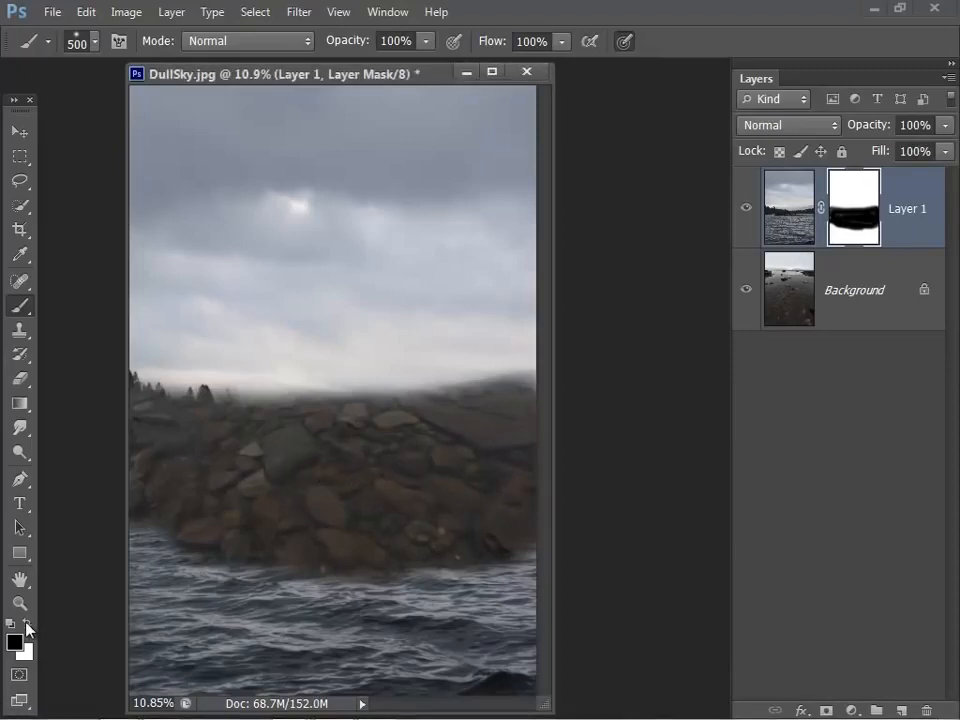
left_click(28, 624)
mouse_move(191, 564)
left_mouse_down()
mouse_move(150, 461)
mouse_move(138, 372)
mouse_move(128, 555)
mouse_move(184, 419)
mouse_move(234, 568)
mouse_move(254, 369)
mouse_move(290, 361)
mouse_move(363, 416)
mouse_move(349, 684)
mouse_move(379, 617)
mouse_move(401, 638)
mouse_move(445, 469)
mouse_move(488, 454)
mouse_move(532, 560)
mouse_move(539, 378)
mouse_move(495, 370)
mouse_move(320, 397)
mouse_move(531, 404)
mouse_move(498, 396)
mouse_move(485, 468)
mouse_move(475, 545)
mouse_move(509, 552)
mouse_move(518, 537)
mouse_move(242, 474)
mouse_move(152, 468)
mouse_move(446, 476)
mouse_move(259, 411)
mouse_move(182, 421)
mouse_move(129, 380)
mouse_move(508, 403)
left_mouse_up()
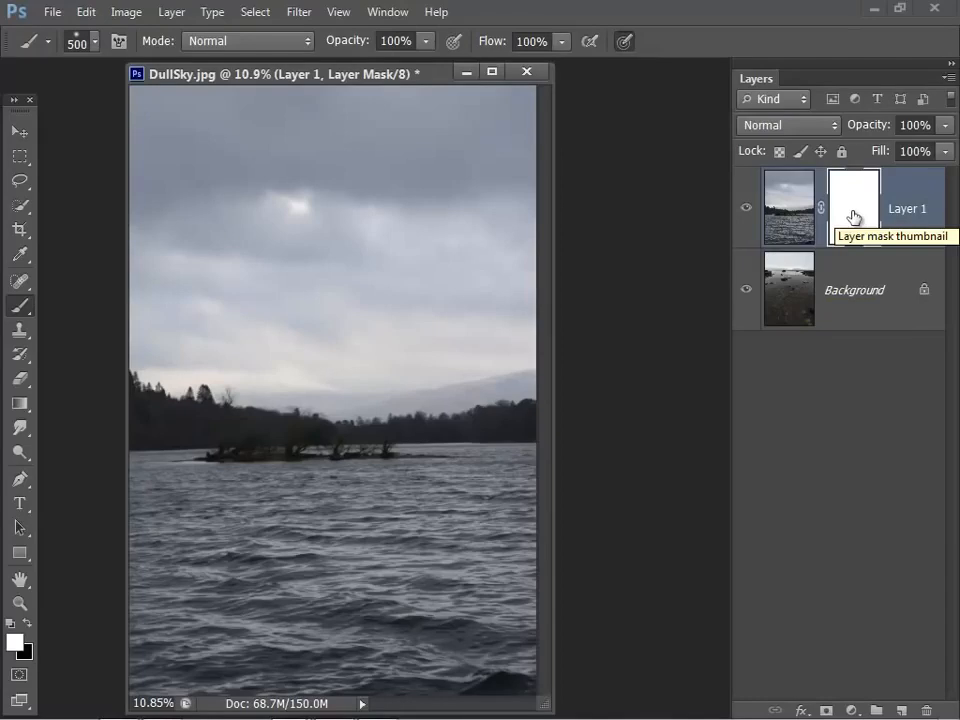
Invert Layer 1's mask to black so the whole sky photo is hidden, keeping the mask selected.
left_click_drag(853, 217, 855, 220)
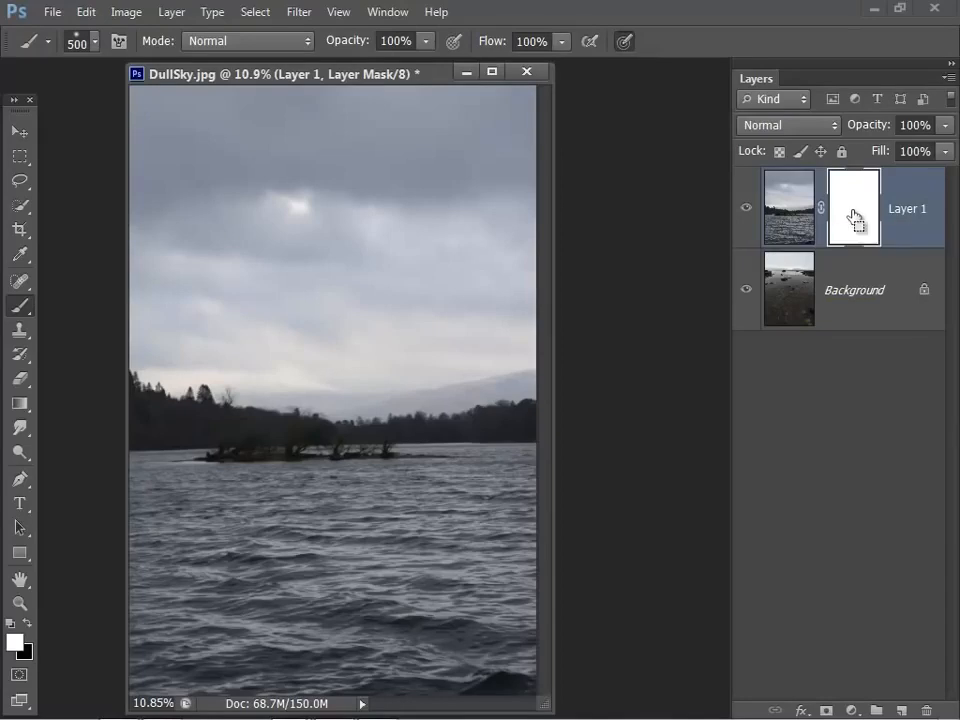
key("ctrl+i")
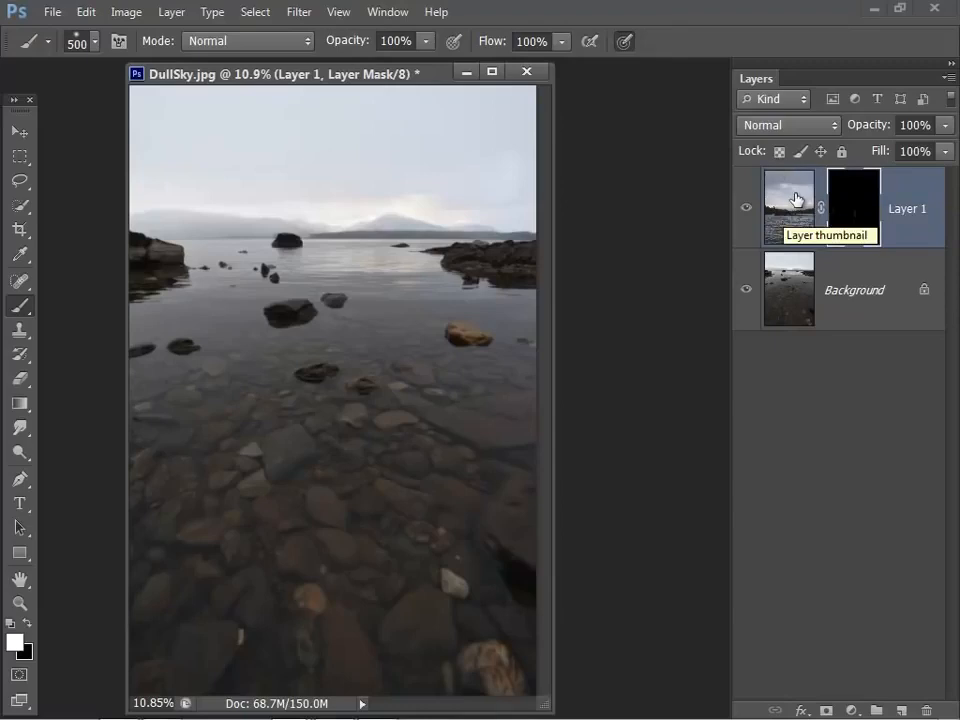
left_click(853, 213)
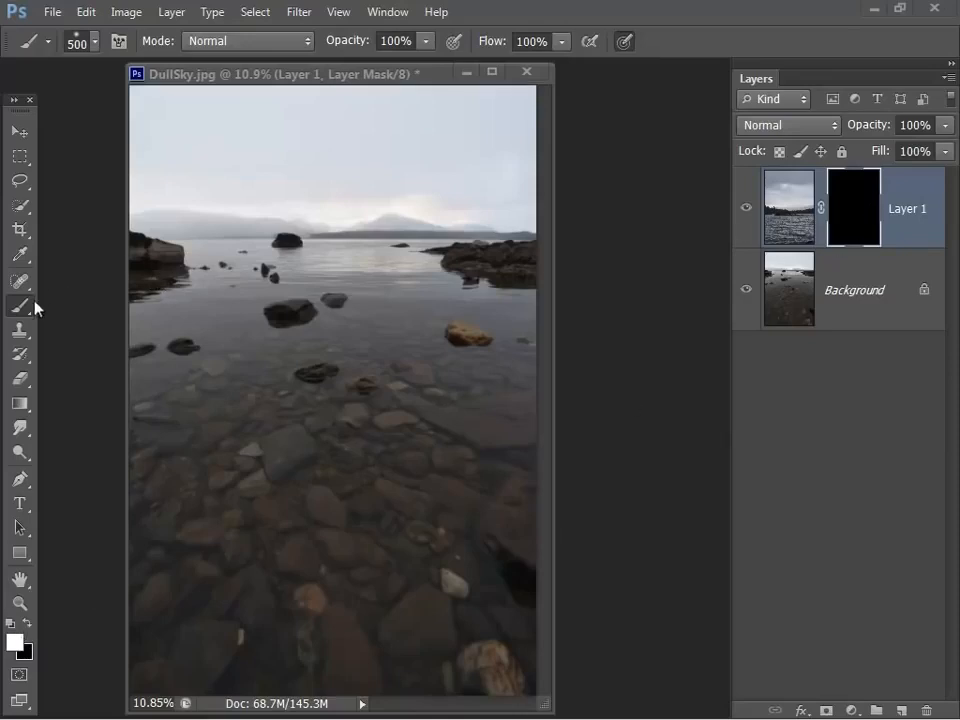
Brush white along the top of Layer 1's mask at 100% opacity, and blend its lower edge at 46% opacity.
mouse_move(137, 103)
left_mouse_down()
mouse_move(533, 101)
mouse_move(123, 105)
mouse_move(189, 117)
mouse_move(521, 113)
left_mouse_up()
left_click(427, 42)
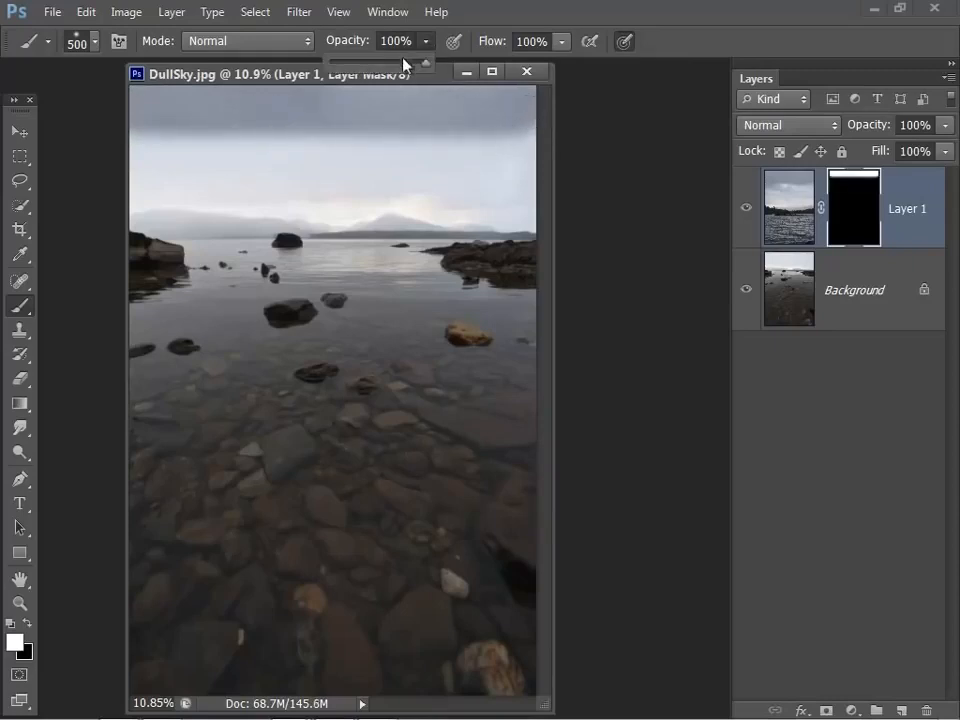
left_click(376, 64)
mouse_move(478, 111)
left_mouse_down()
mouse_move(521, 129)
mouse_move(122, 122)
mouse_move(312, 140)
left_mouse_up()
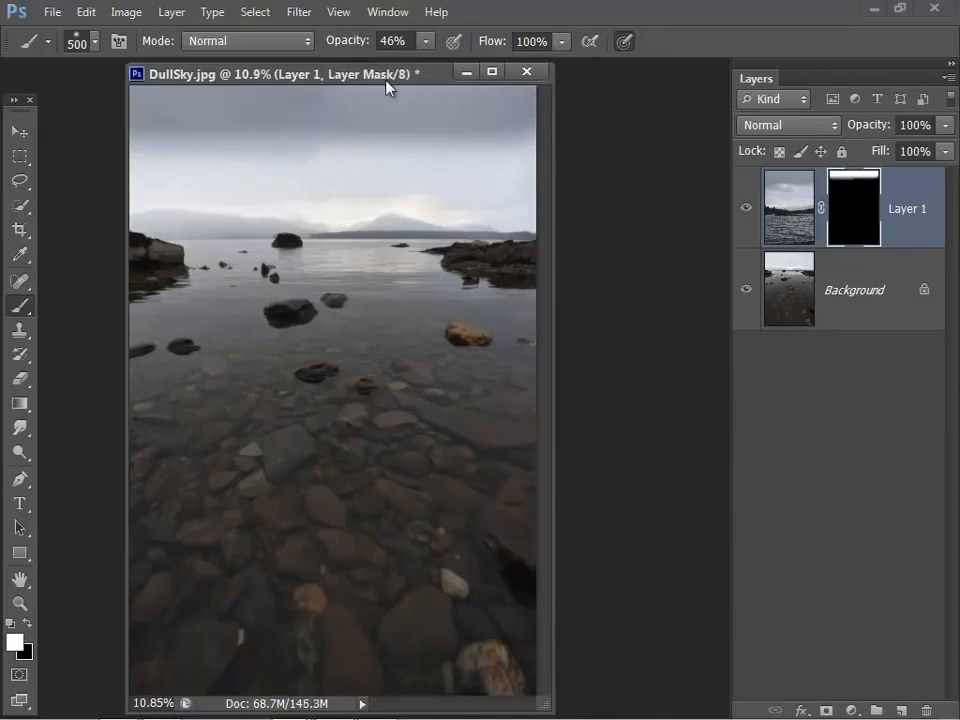
Draw white-to-black linear gradients down Layer 1's mask, extending the blend from mid-sky to just below the horizon.
left_click(30, 404)
left_click_drag(329, 131, 332, 213)
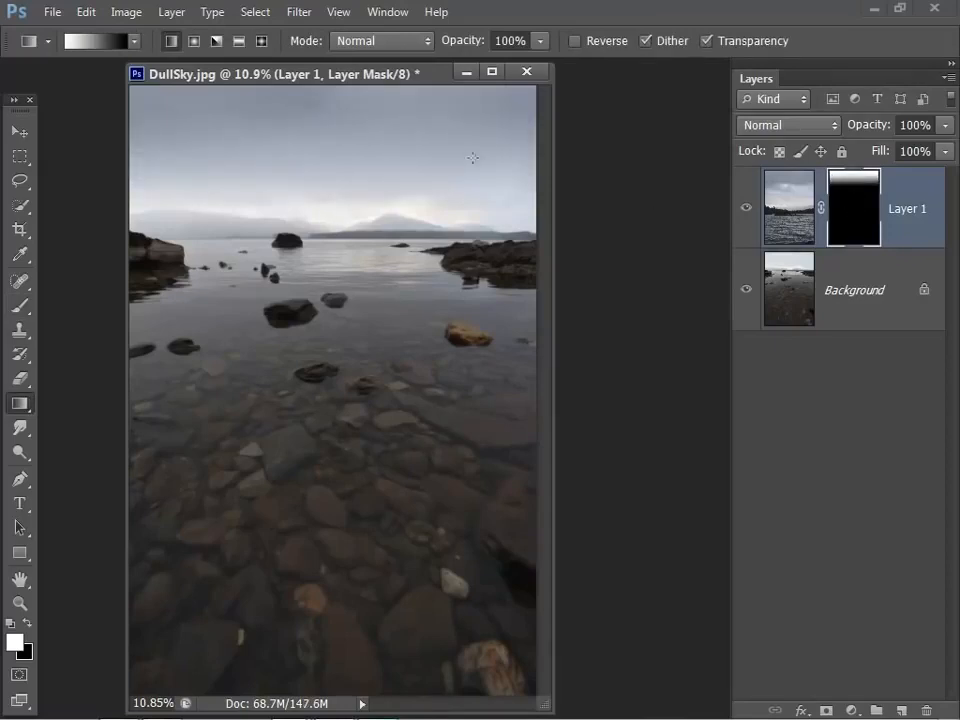
left_click_drag(320, 150, 319, 293)
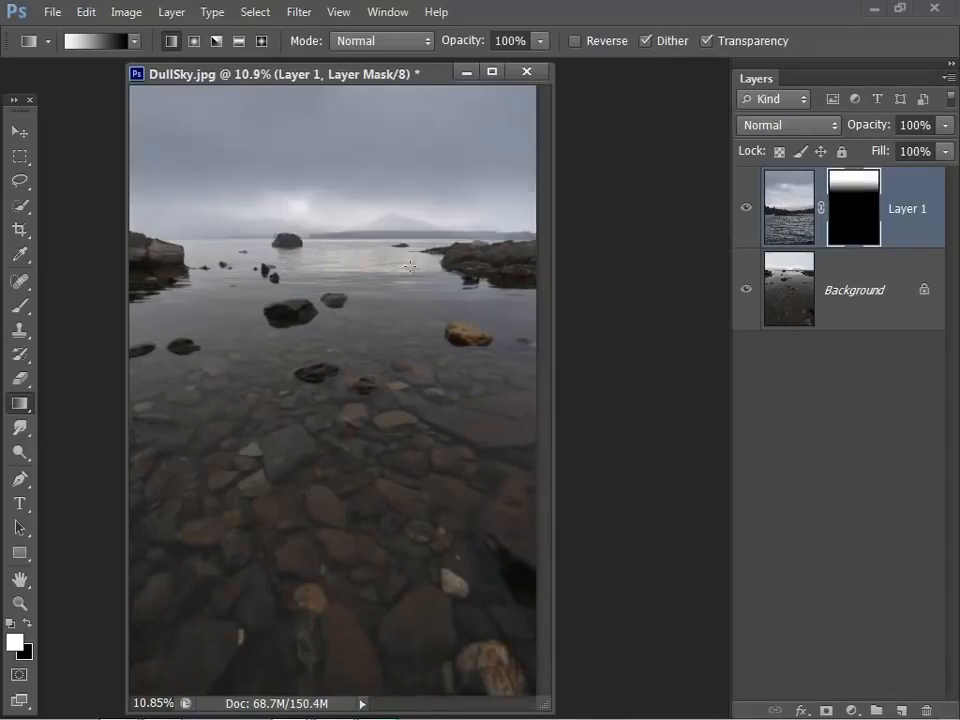
Move Layer 1's image upward so the bright break in its clouds sits higher above the horizon.
left_click(793, 213)
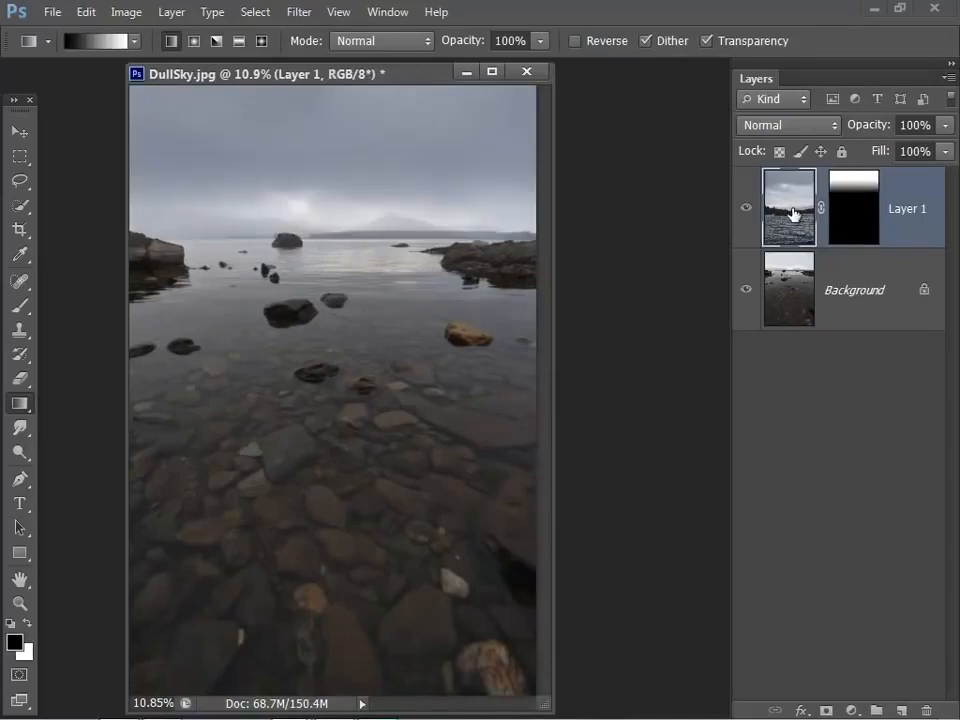
key("v")
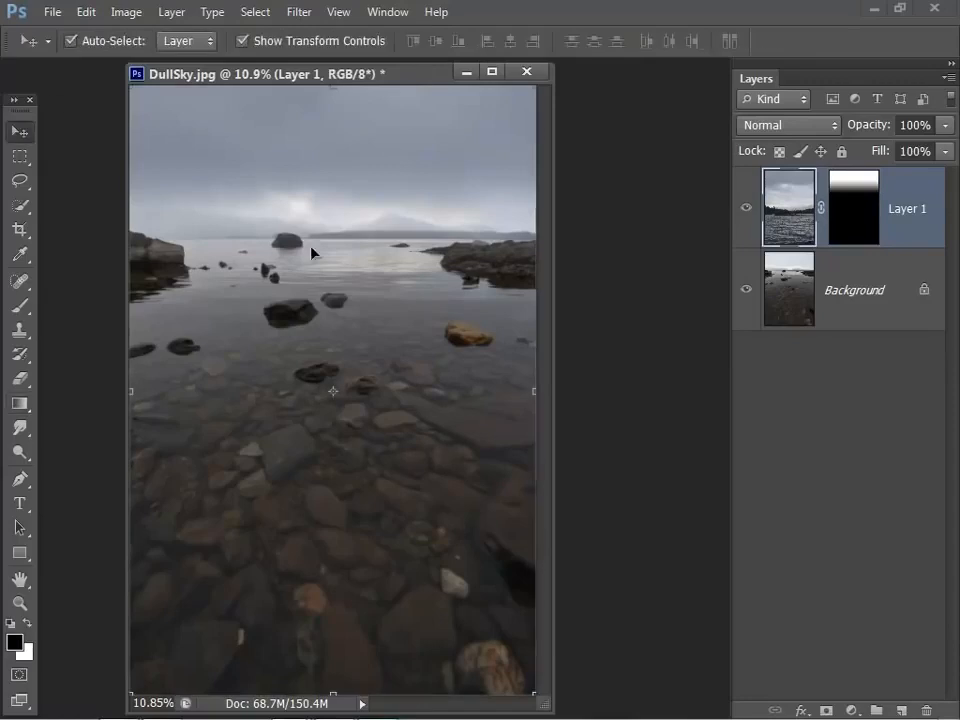
left_click_drag(337, 258, 338, 252)
mouse_move(336, 236)
left_mouse_down()
mouse_move(345, 229)
mouse_move(332, 227)
mouse_move(332, 236)
mouse_move(338, 231)
mouse_move(323, 223)
left_mouse_up()
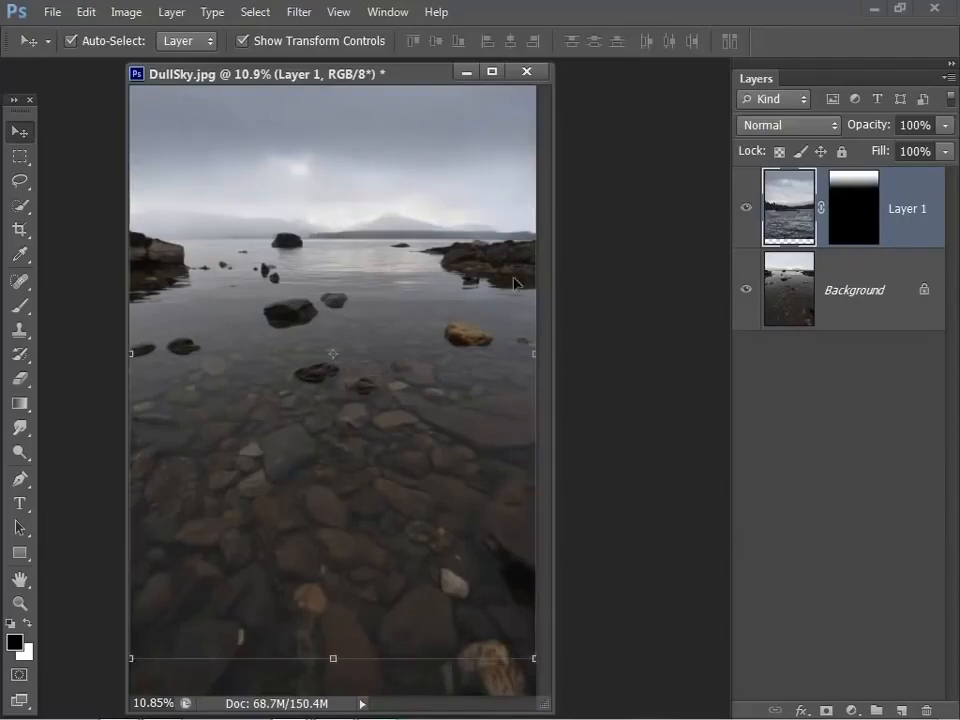
Redraw the white-to-black linear gradient on Layer 1's mask, running straight down from the upper sky to the horizon.
left_click(853, 208)
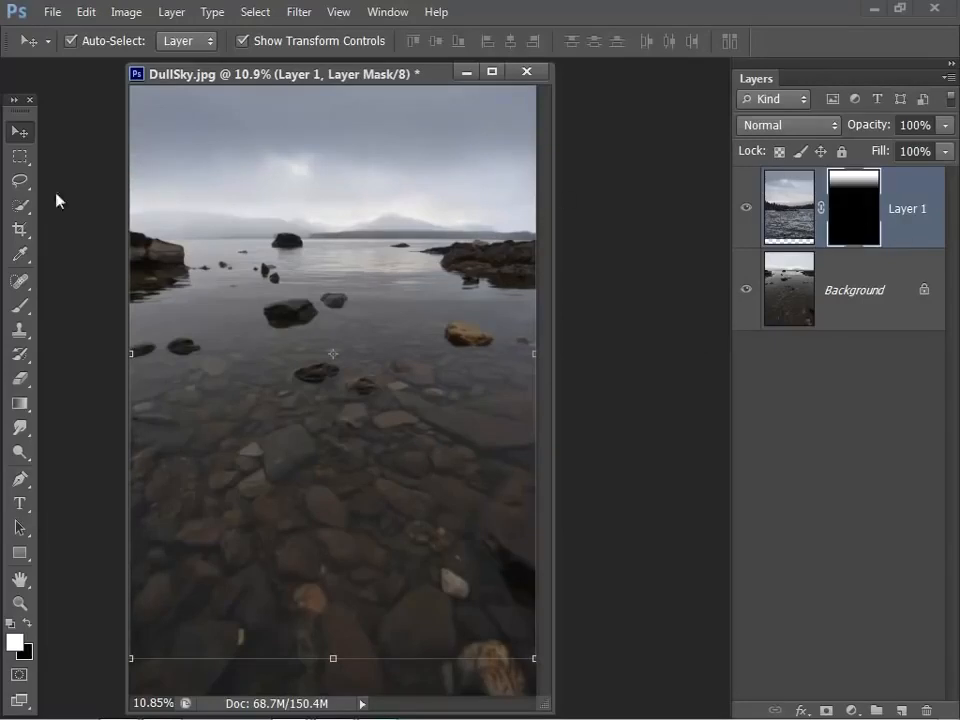
left_click(19, 403)
left_click_drag(328, 100, 331, 211)
left_click_drag(331, 138, 332, 237)
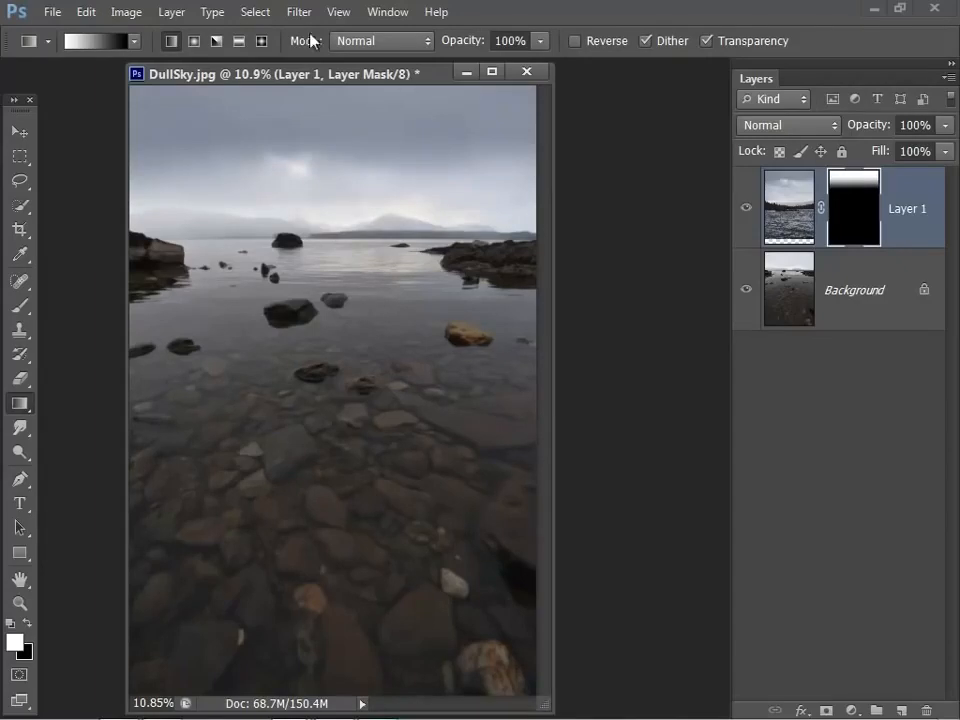
Flatten the image and save it in the Masks folder as a JPEG named Goodsky at quality 12, Baseline Optimized.
left_click(170, 12)
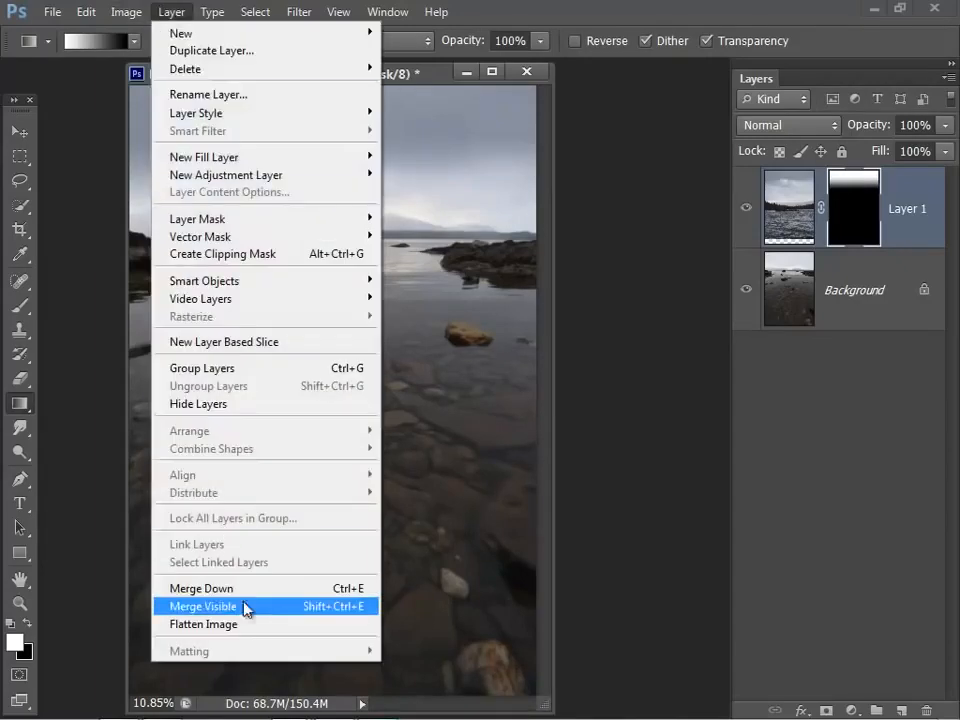
left_click(256, 625)
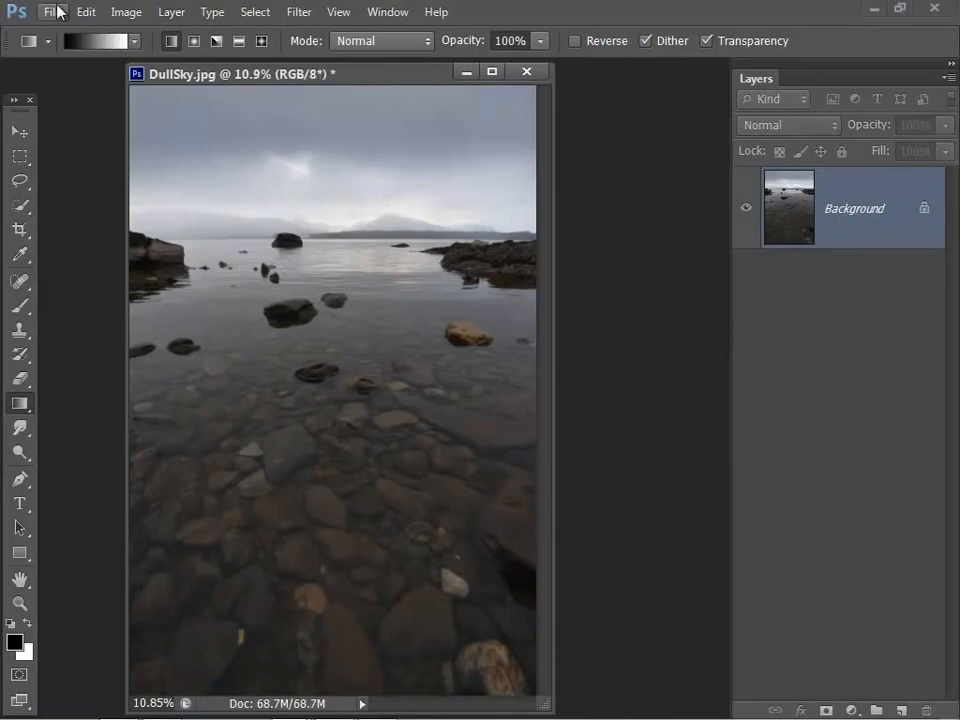
left_click(55, 12)
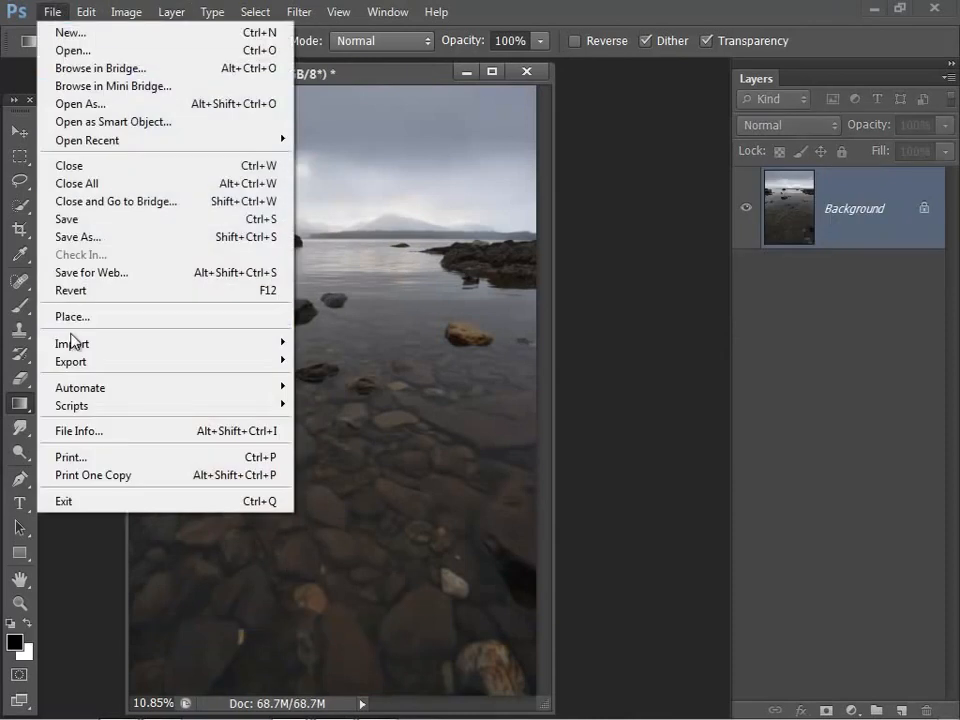
left_click(78, 238)
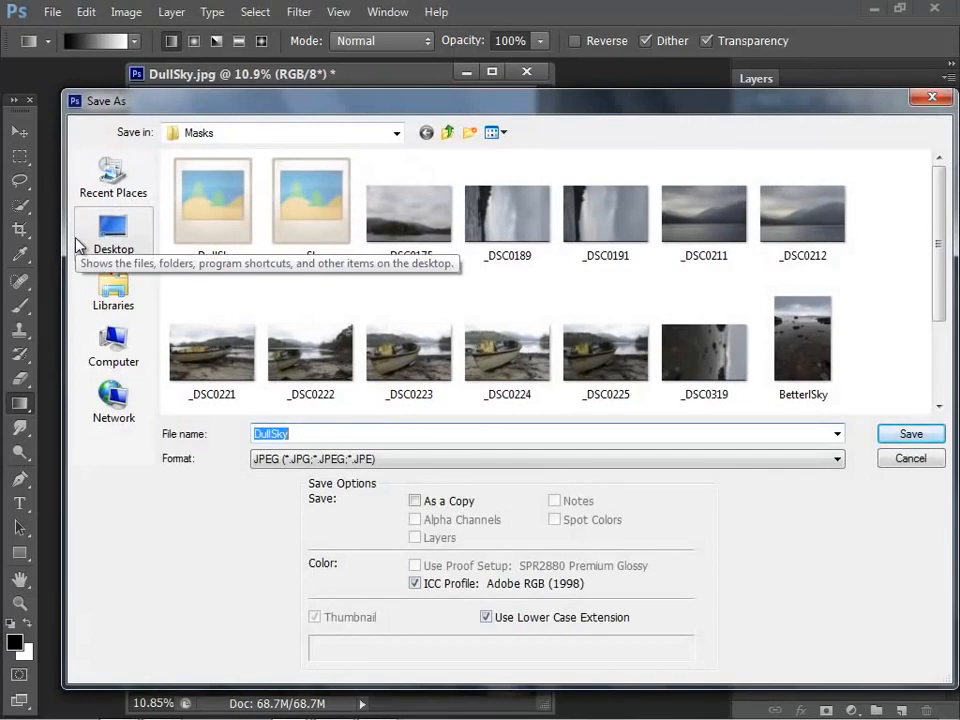
type("Goodsky")
left_click(914, 437)
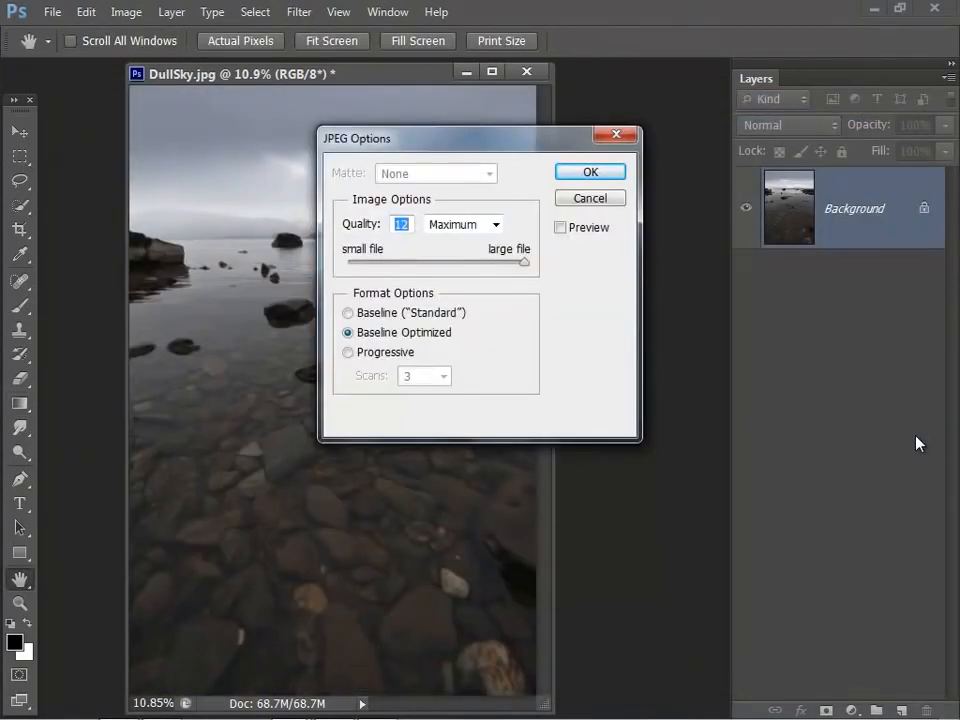
left_click(606, 176)
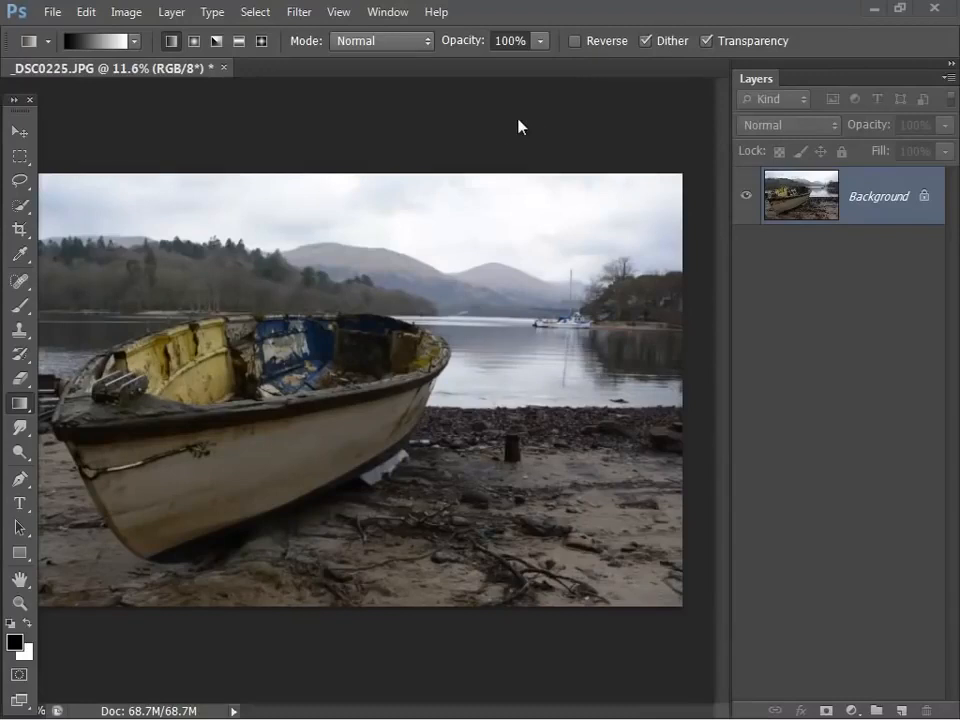
Add a Curves adjustment layer above the Background of the boat photo, in Normal mode at 100% opacity.
left_click(170, 14)
mouse_move(225, 175)
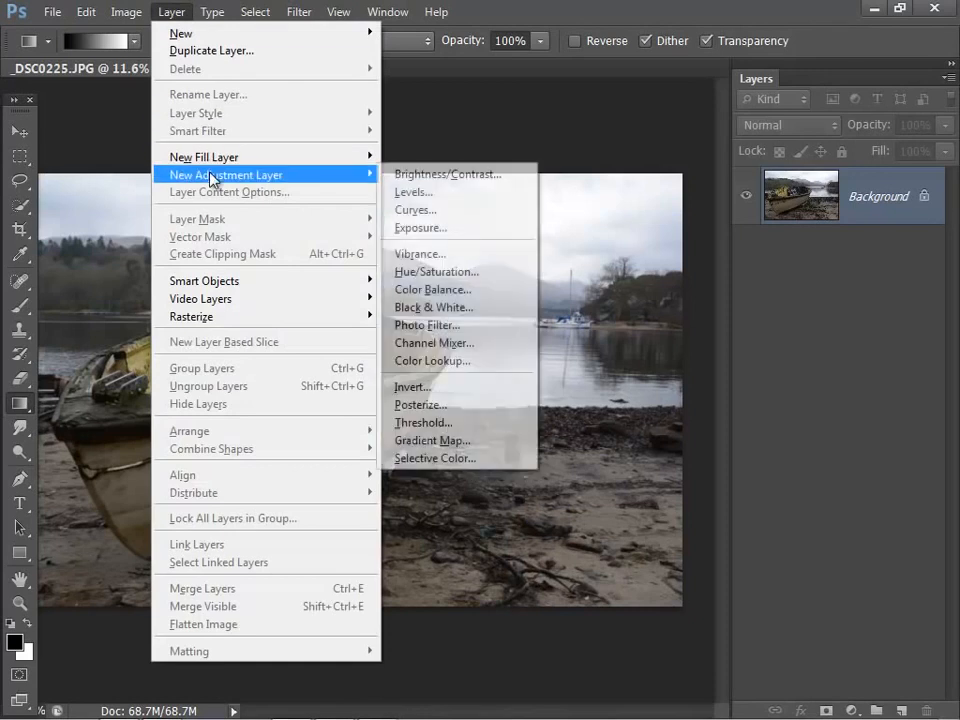
left_click(452, 212)
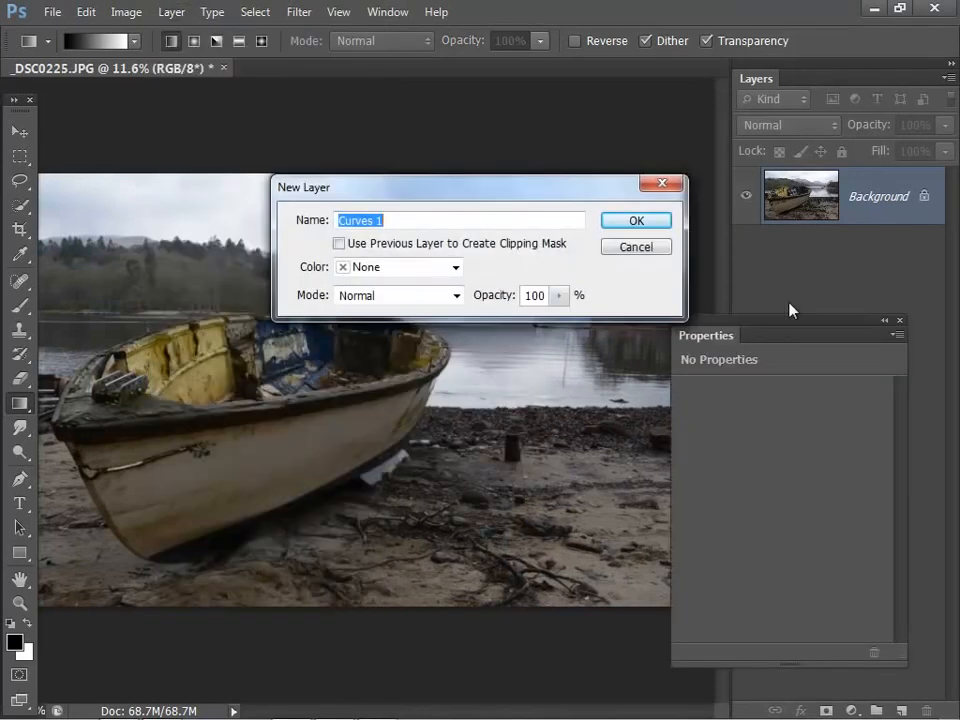
left_click(643, 221)
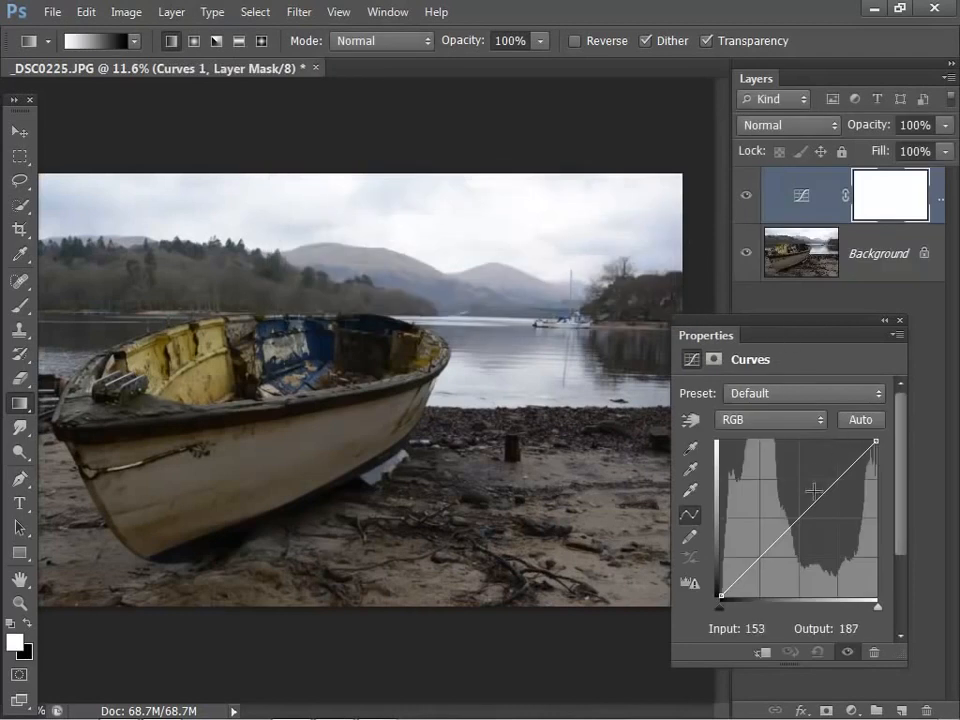
Darken the RGB curve by lowering the white point to output 233 and setting points at 229/187 and 192/144.
left_click_drag(826, 490, 836, 500)
left_click_drag(875, 444, 877, 455)
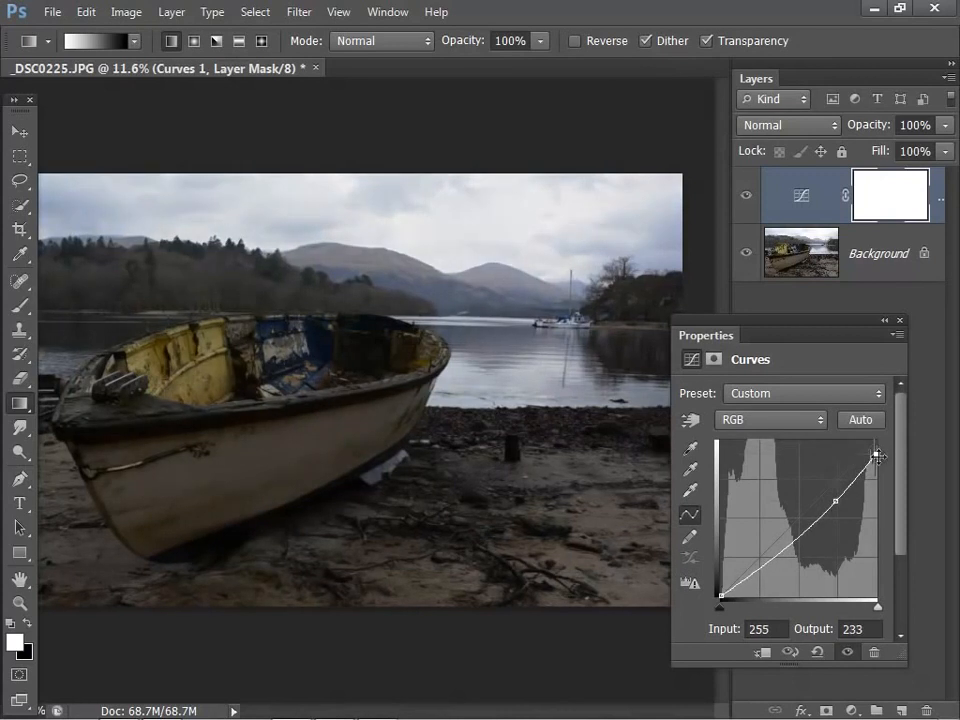
left_click_drag(836, 501, 838, 506)
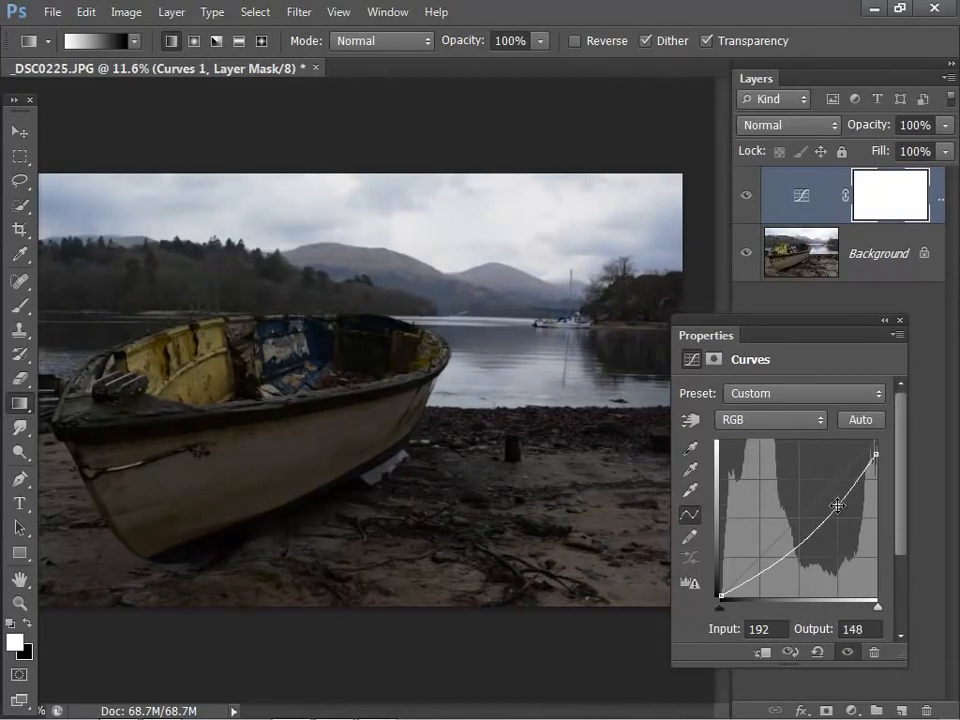
left_click_drag(866, 477, 859, 483)
left_click(838, 507)
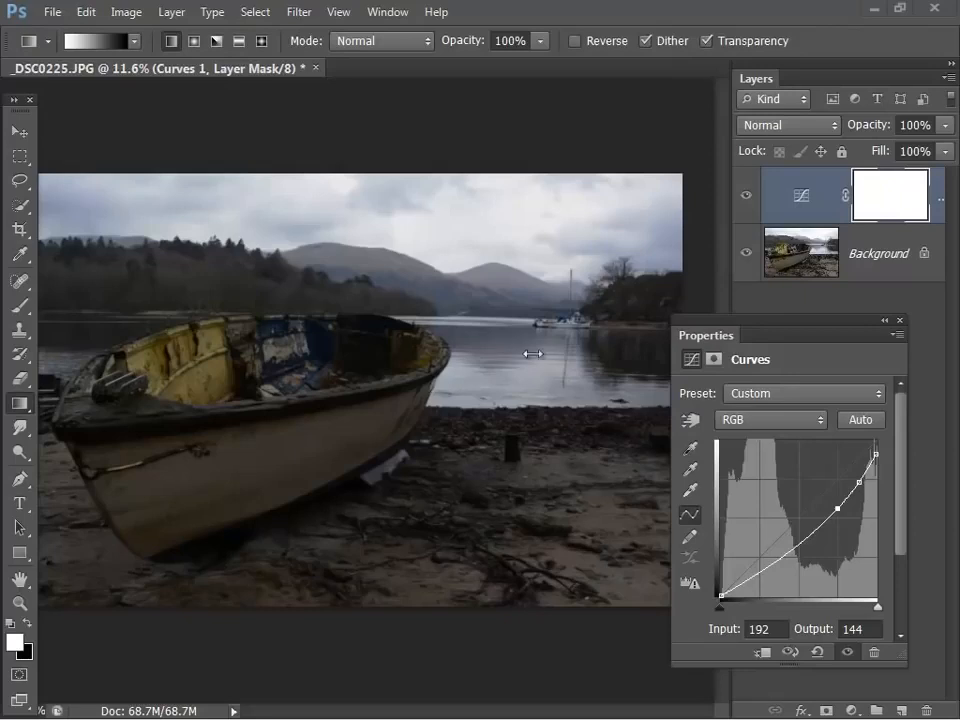
Invert the Curves mask to black and paint white along the upper sky with the Brush at 100% opacity.
left_click_drag(885, 205, 883, 204)
key("ctrl+i")
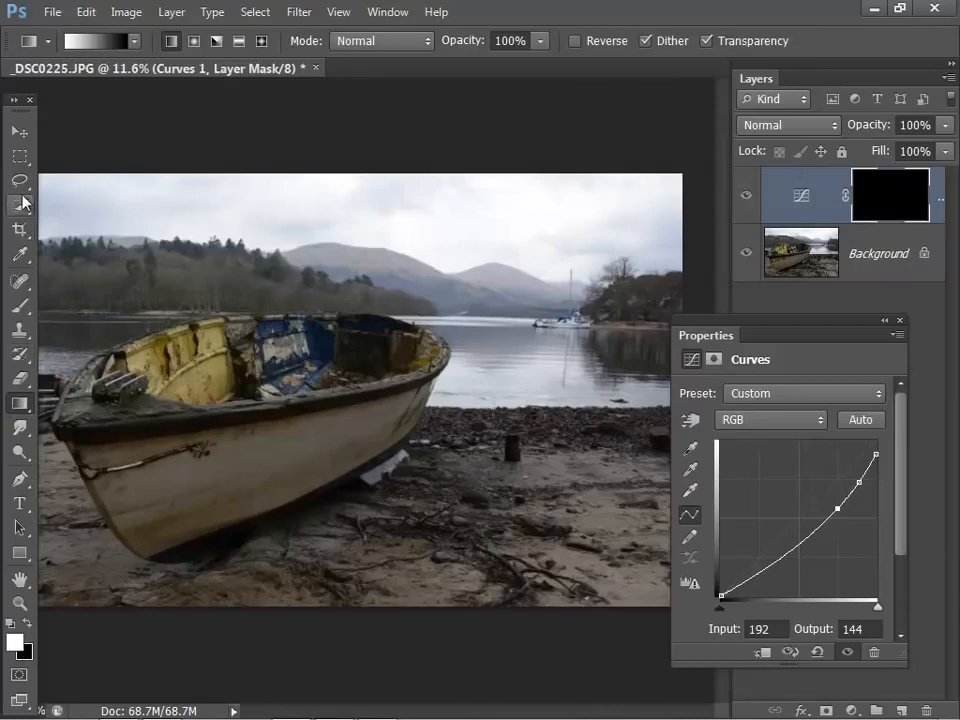
left_click(18, 309)
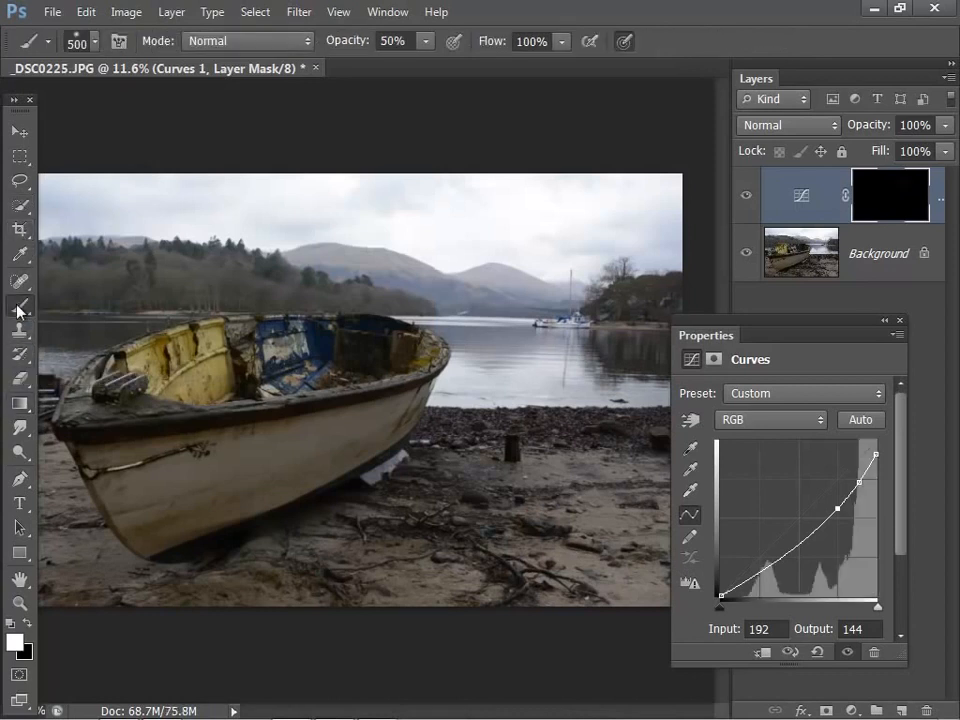
left_click(428, 42)
left_click_drag(424, 64, 486, 75)
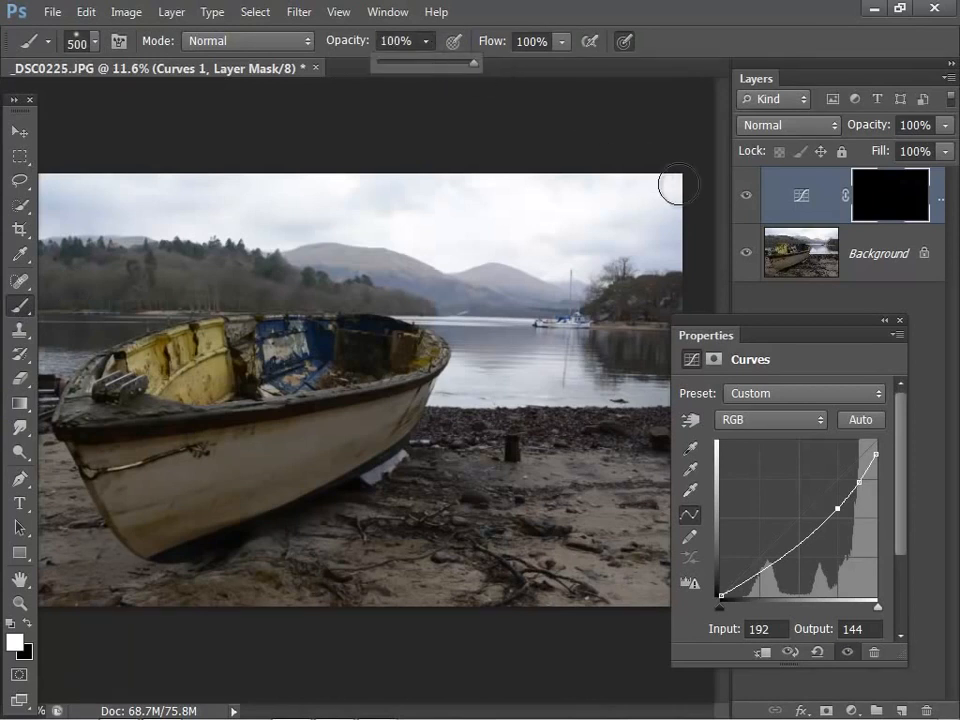
left_click(460, 181)
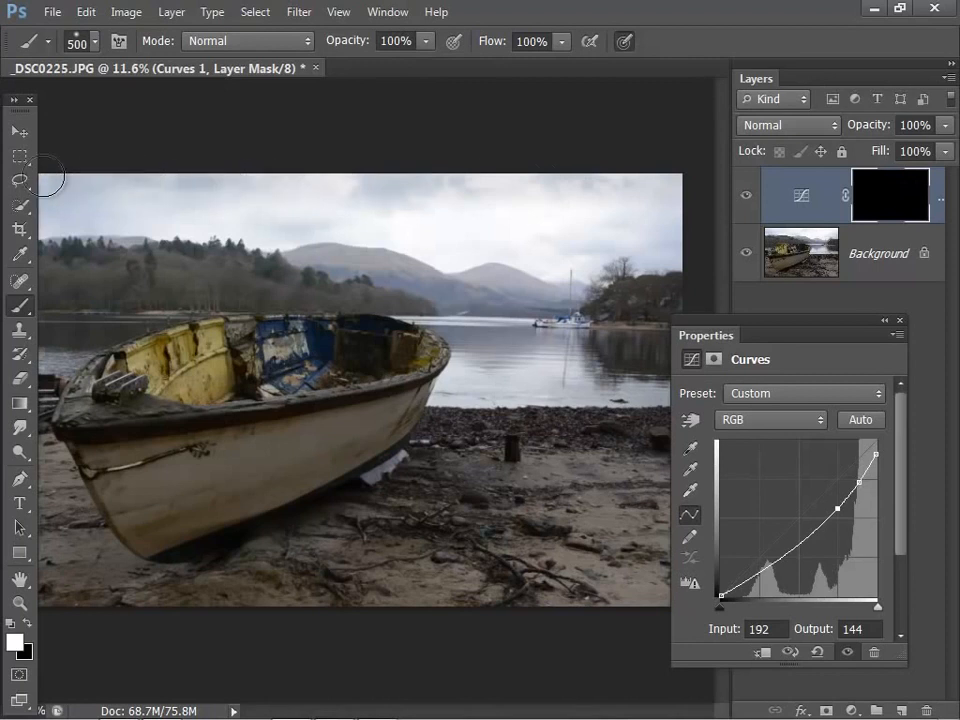
mouse_move(628, 186)
left_mouse_down()
mouse_move(662, 193)
mouse_move(666, 216)
left_mouse_up()
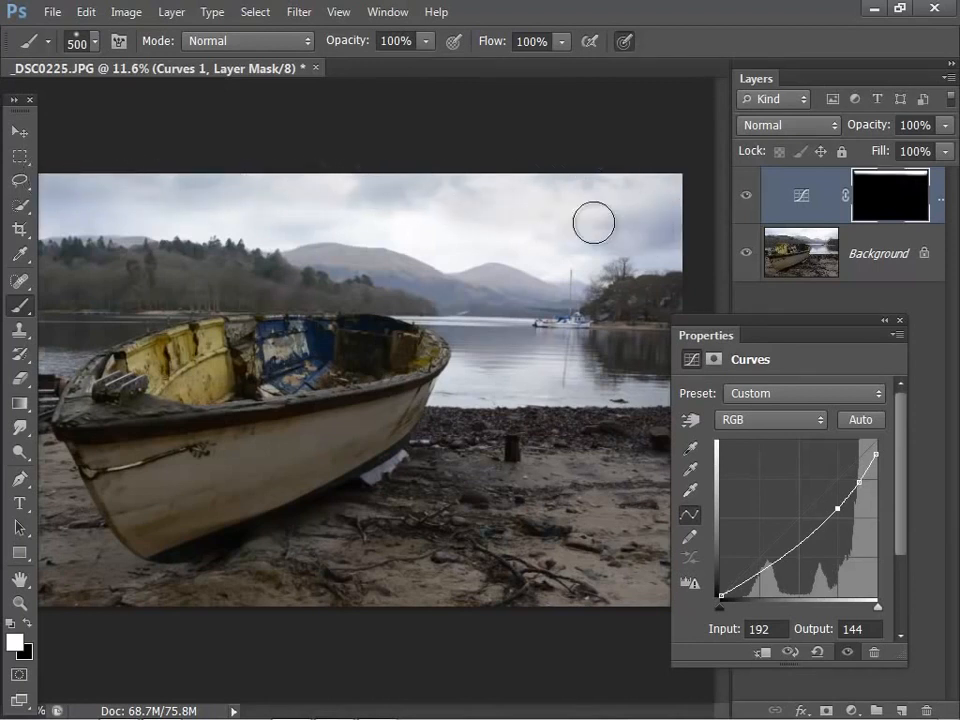
left_click_drag(640, 190, 662, 206)
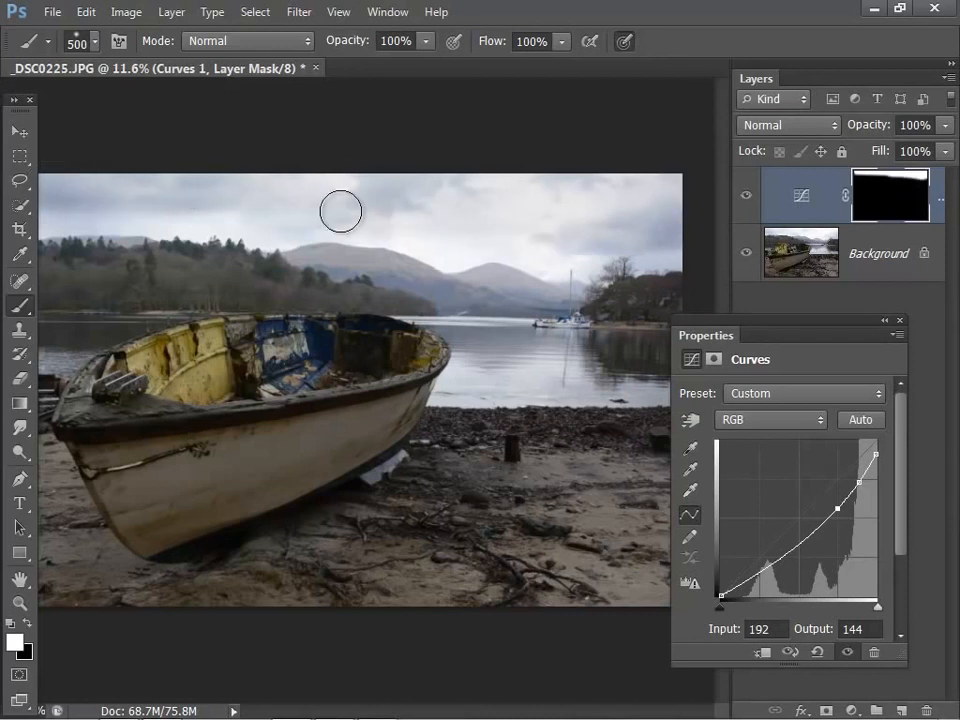
Paint white over the lower sky on the Curves mask with the brush opacity reduced to 14%.
left_click(425, 41)
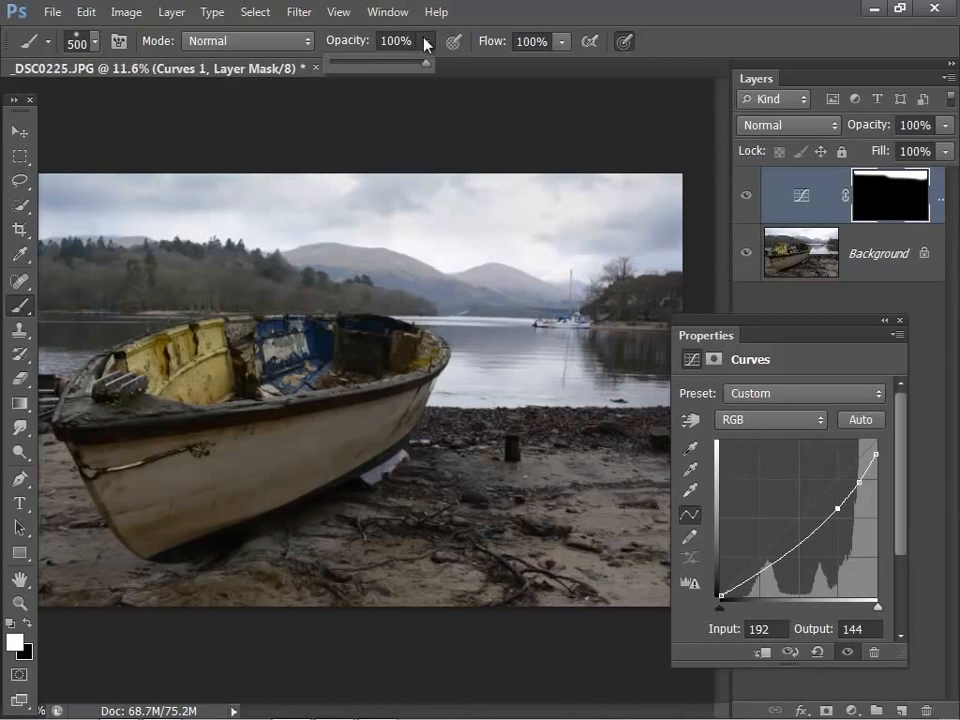
left_click_drag(392, 68, 344, 68)
left_click(349, 206)
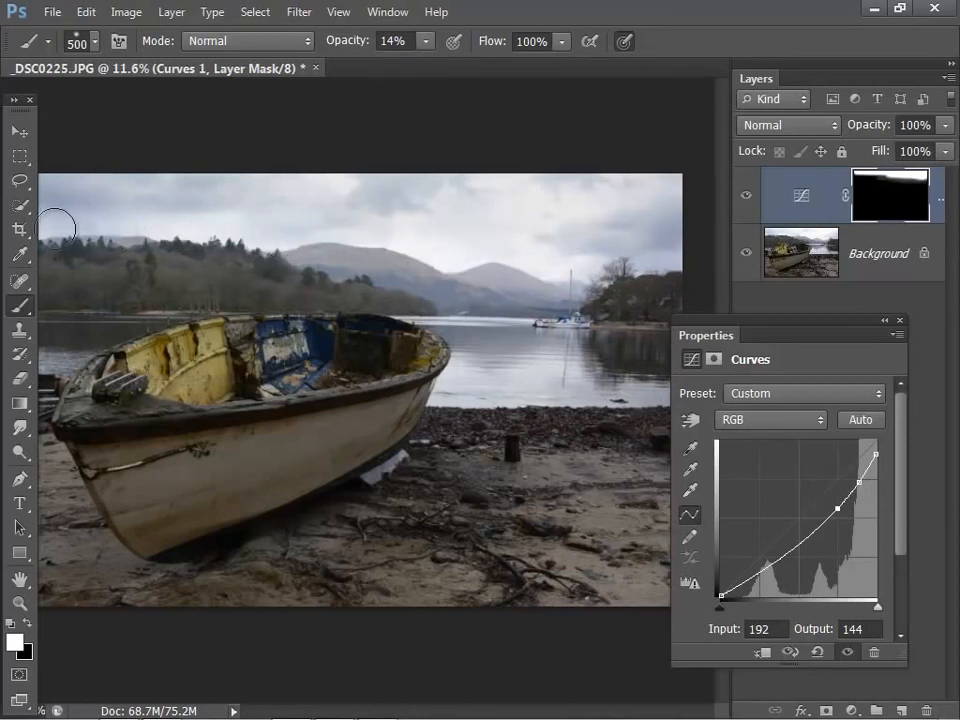
left_click_drag(611, 253, 654, 242)
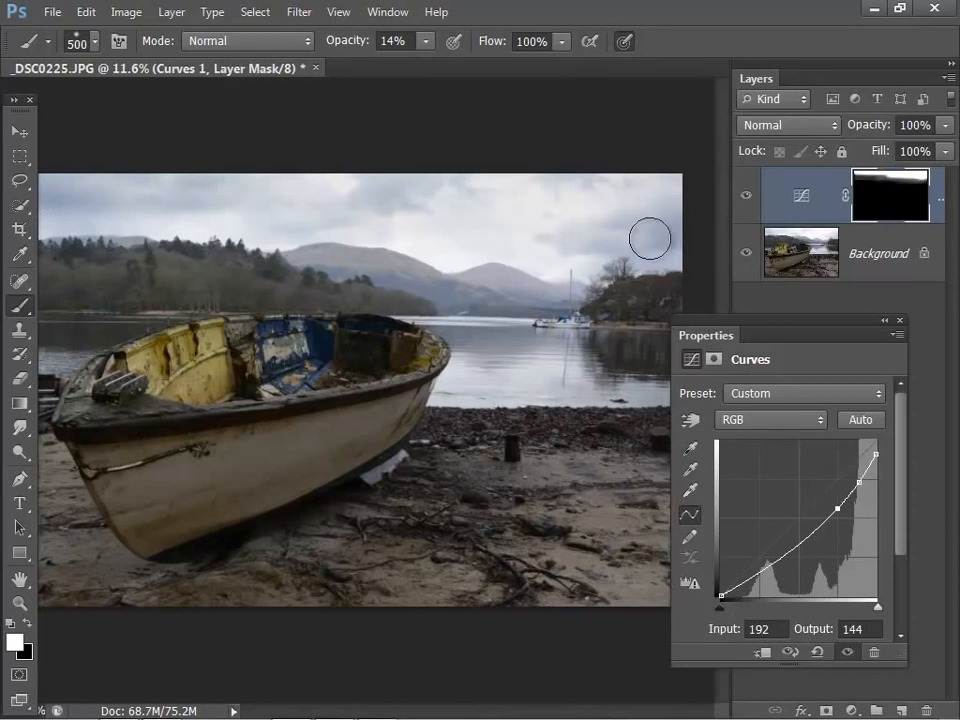
Draw white-to-black linear gradients straight down the Curves mask, ending the blend just below the far shoreline.
left_click(18, 403)
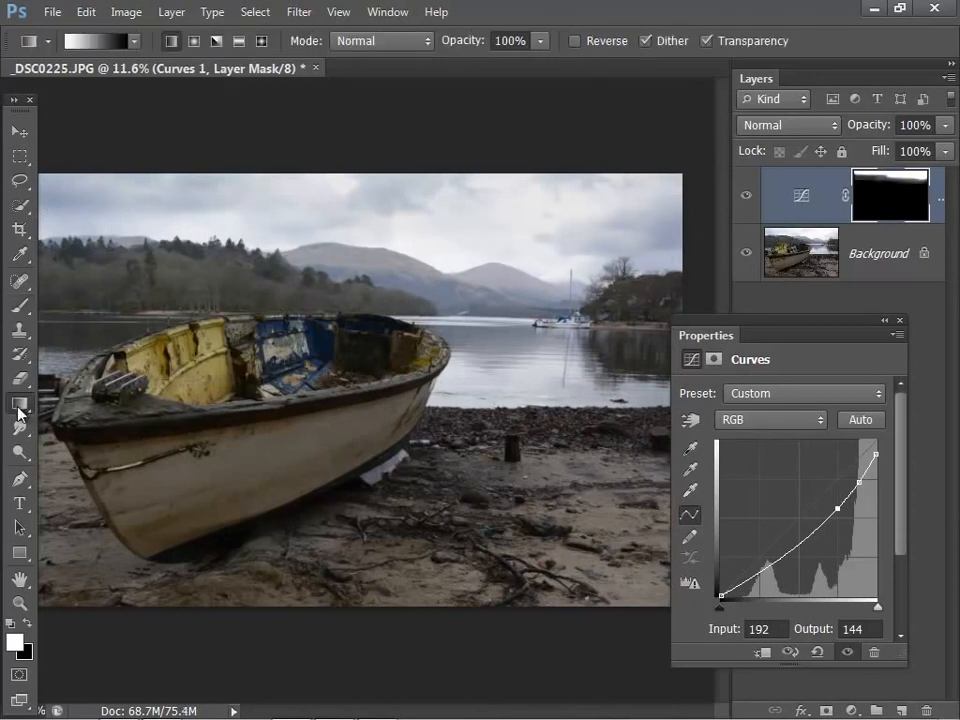
left_click_drag(375, 184, 375, 281)
left_click_drag(437, 225, 440, 350)
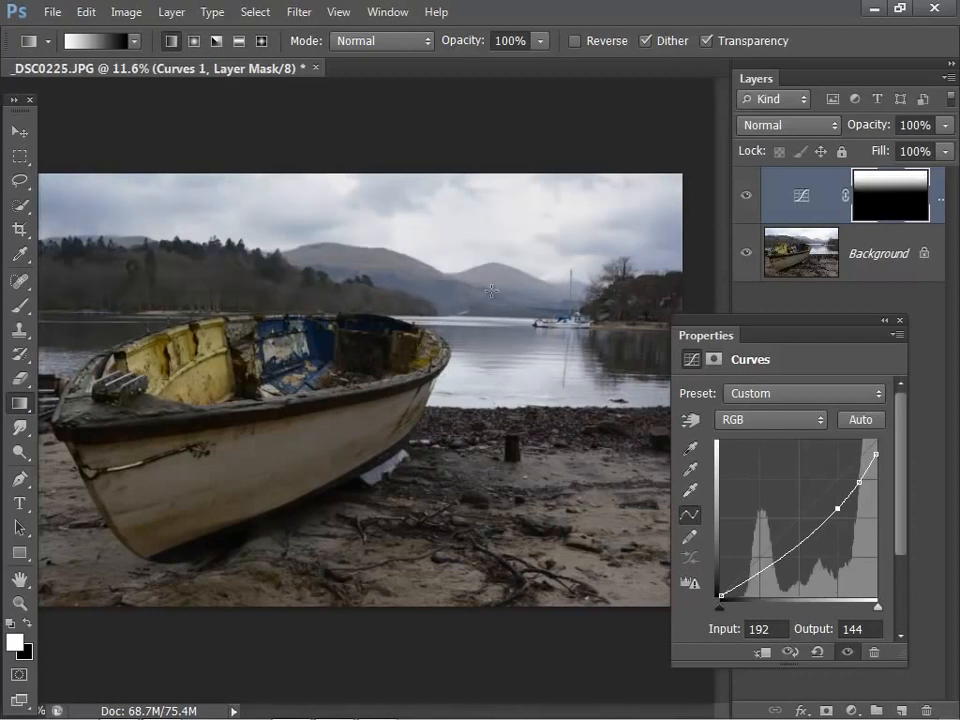
left_click_drag(508, 342, 508, 342)
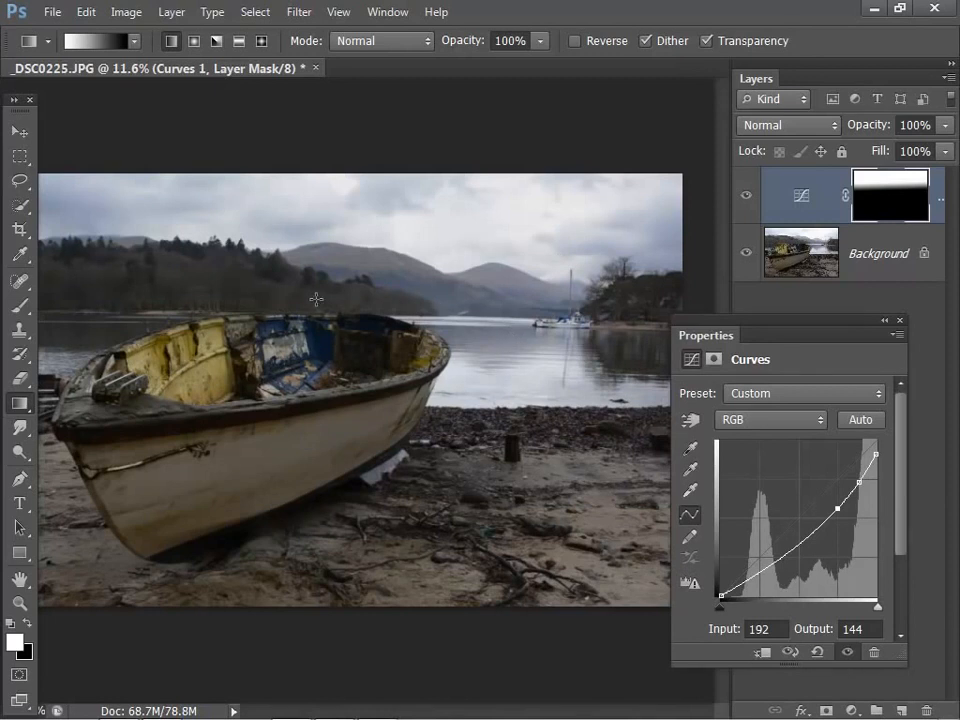
Paint black at 100% brush opacity over the hills, trees and shoreline on the Curves mask to restore their brightness.
left_click(22, 305)
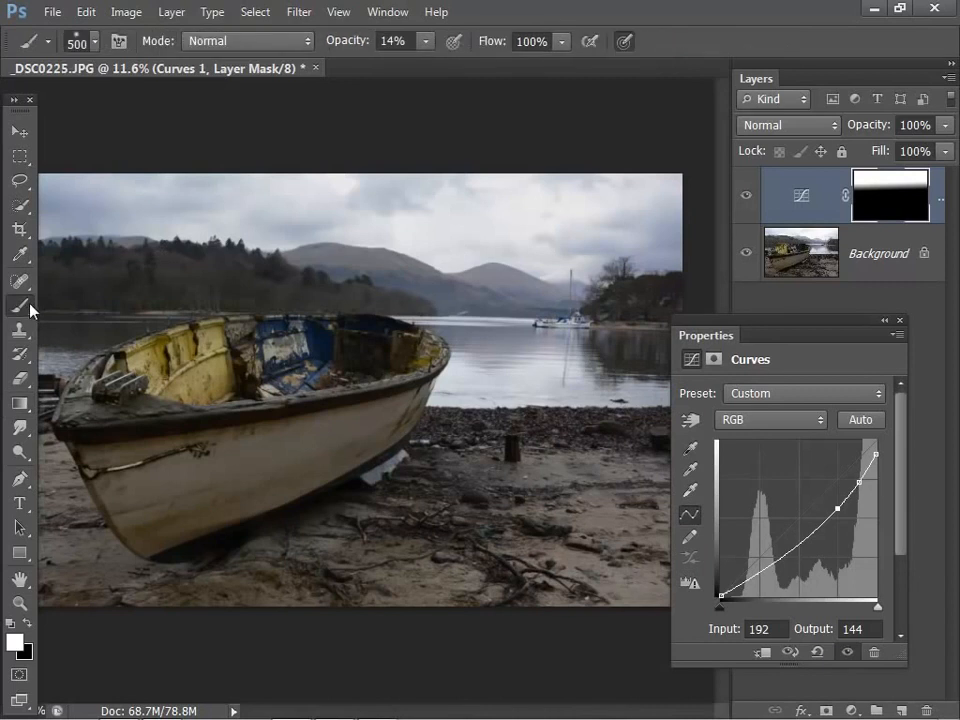
left_click(27, 623)
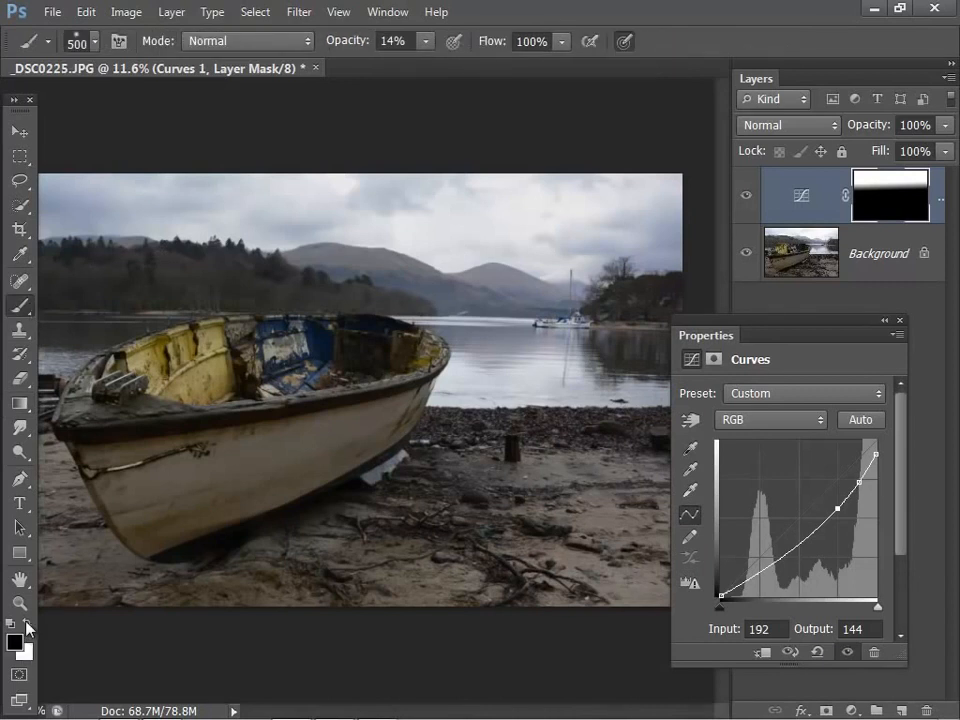
left_click(427, 44)
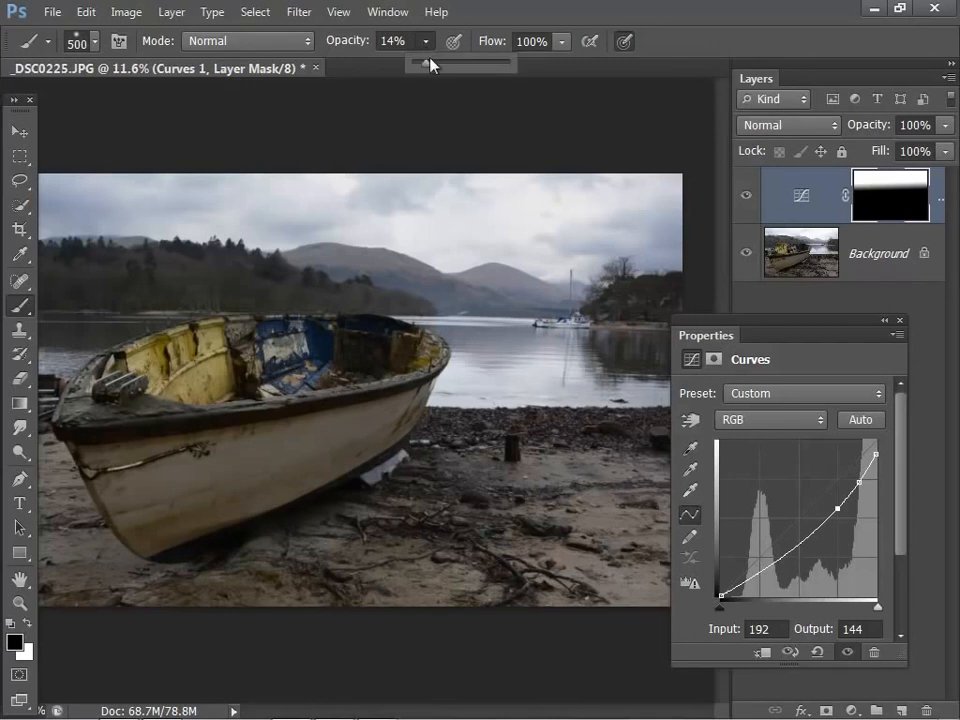
left_click_drag(427, 66, 512, 72)
left_click(668, 300)
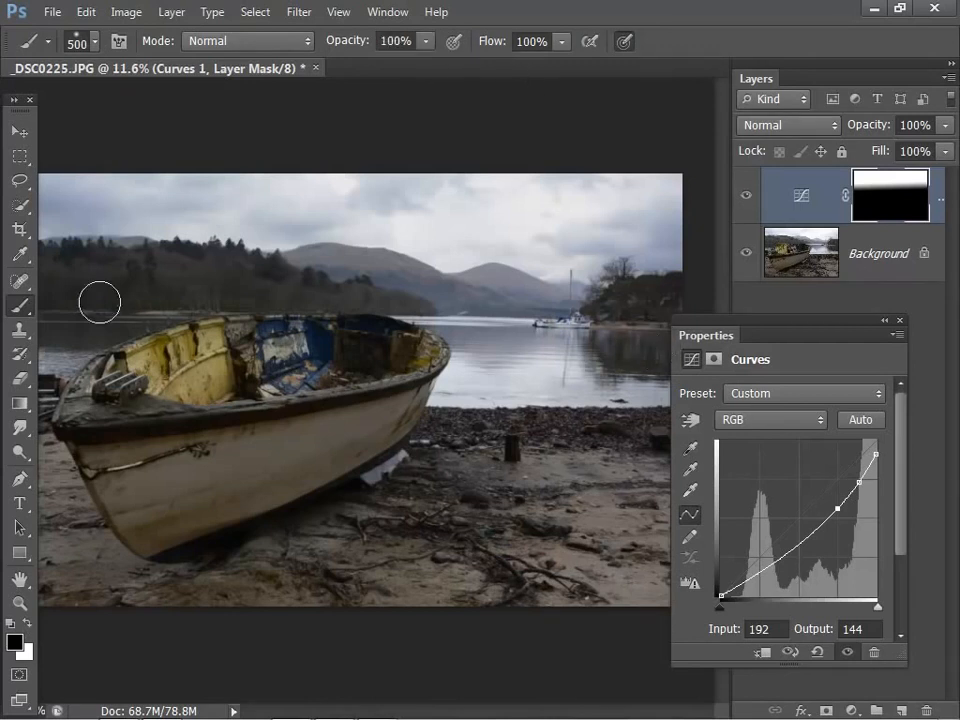
mouse_move(659, 284)
left_mouse_down()
mouse_move(681, 272)
mouse_move(540, 249)
mouse_move(231, 242)
mouse_move(667, 250)
mouse_move(221, 253)
mouse_move(339, 279)
left_mouse_up()
mouse_move(524, 314)
left_mouse_down()
mouse_move(118, 344)
mouse_move(108, 320)
mouse_move(49, 287)
mouse_move(123, 279)
mouse_move(40, 263)
mouse_move(72, 305)
mouse_move(205, 355)
mouse_move(666, 364)
mouse_move(697, 313)
mouse_move(682, 274)
mouse_move(665, 285)
mouse_move(712, 293)
mouse_move(692, 306)
mouse_move(545, 306)
left_mouse_up()
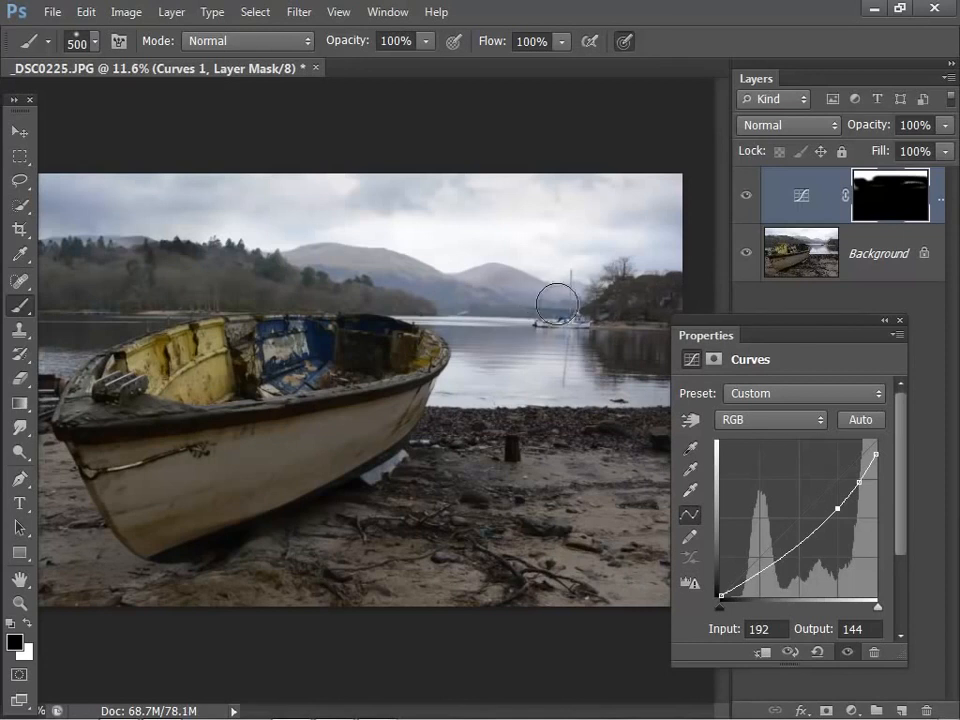
Paint white at 61% brush opacity over the sky above the hills on the Curves mask.
left_click(28, 622)
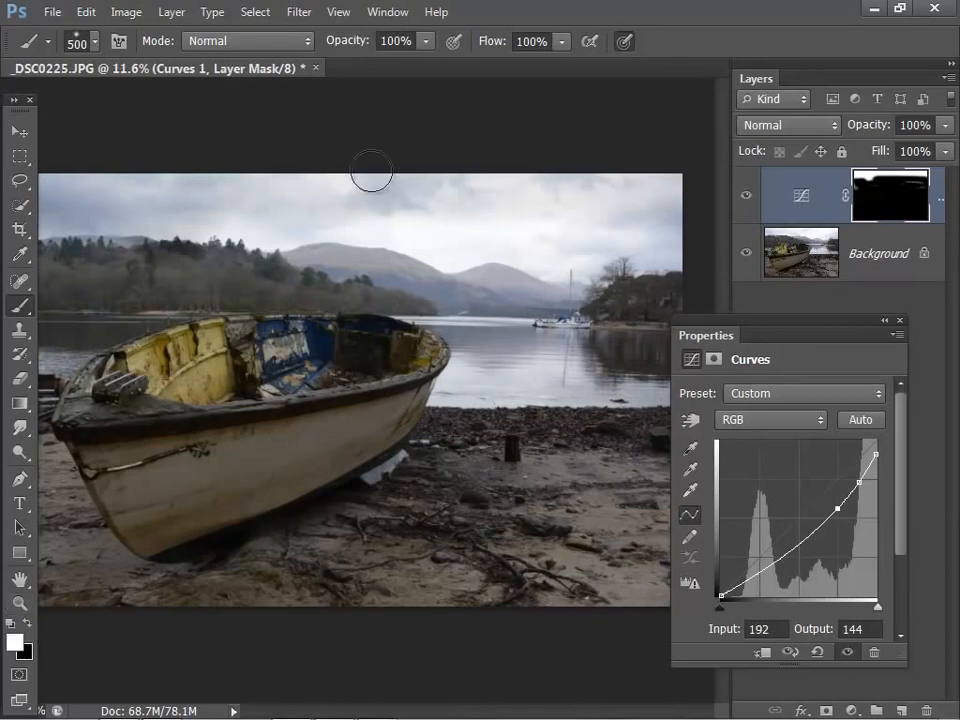
left_click(426, 41)
left_click_drag(427, 62, 390, 63)
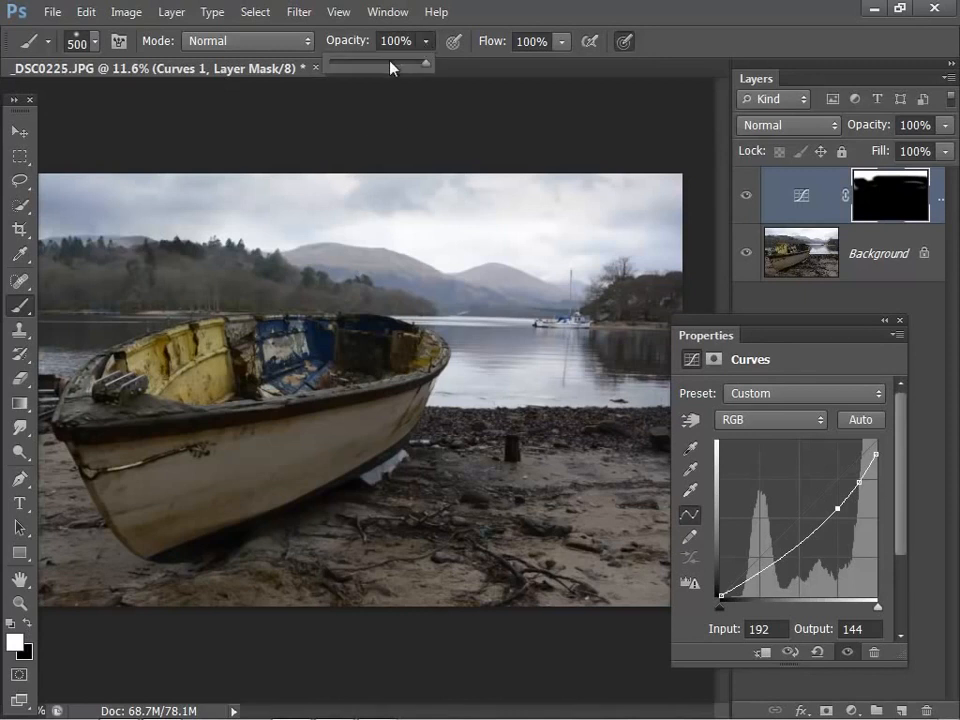
mouse_move(615, 213)
left_mouse_down()
mouse_move(504, 227)
mouse_move(417, 218)
mouse_move(421, 245)
mouse_move(664, 231)
mouse_move(618, 193)
left_mouse_up()
mouse_move(230, 217)
left_mouse_down()
mouse_move(468, 234)
mouse_move(447, 257)
left_mouse_up()
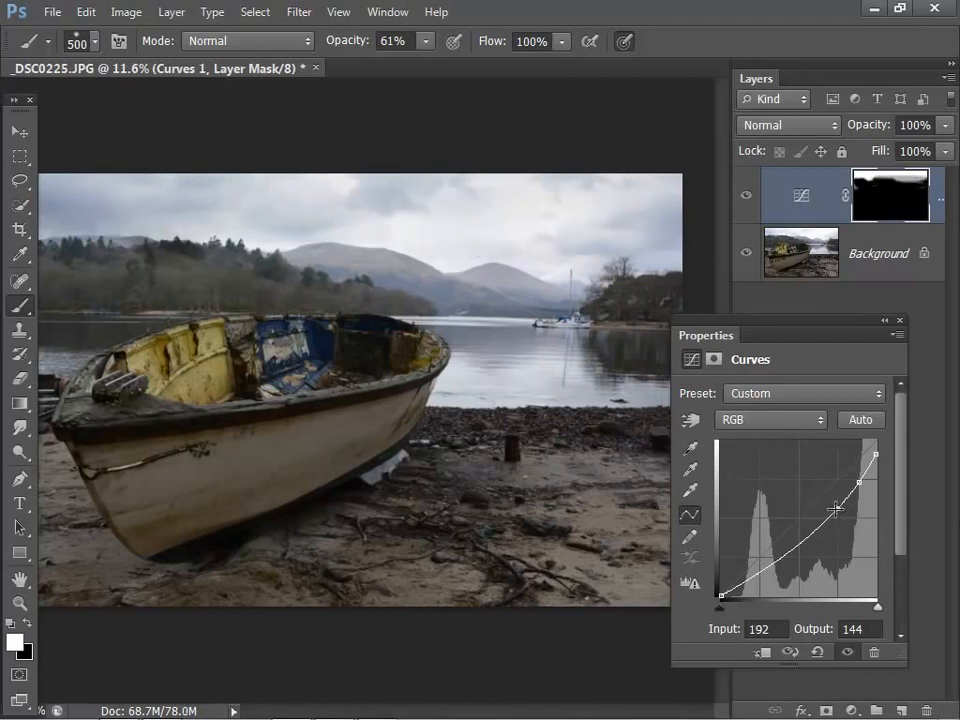
Reshape the RGB curve to lower the brightest sky tones, dropping the white point and setting a point at input 195, output 147.
left_click_drag(835, 509, 837, 514)
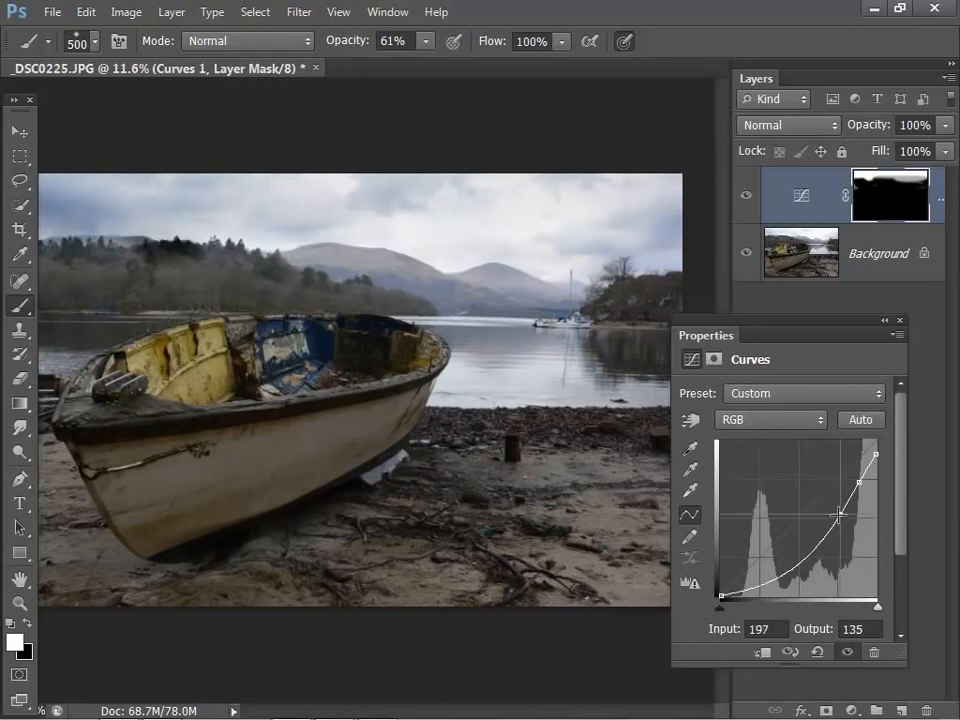
left_click(859, 483)
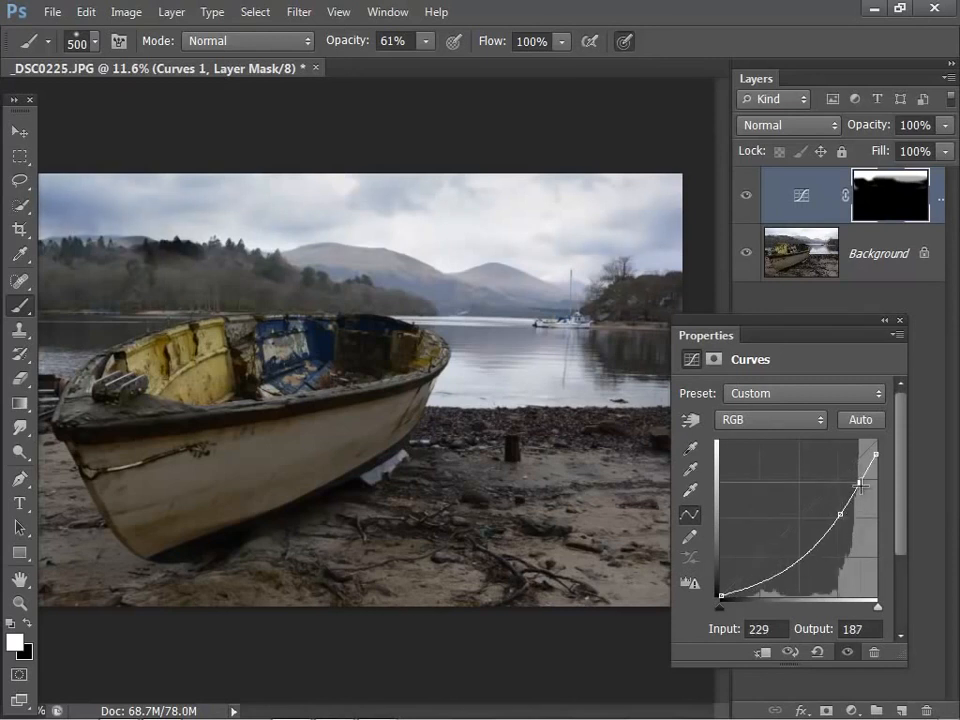
left_click_drag(874, 456, 840, 508)
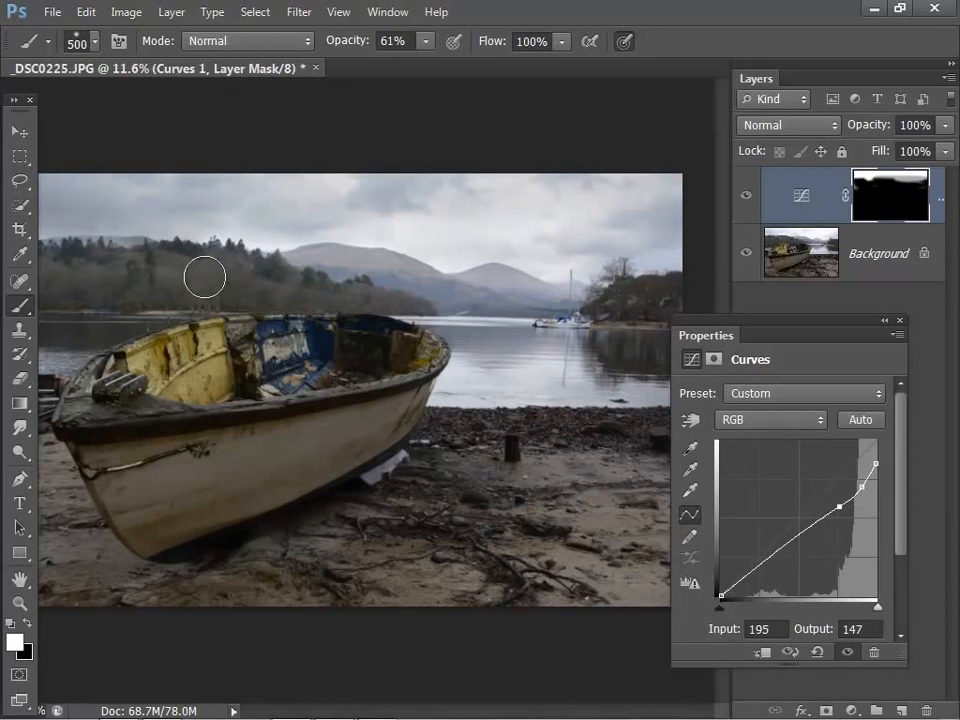
left_click(25, 624)
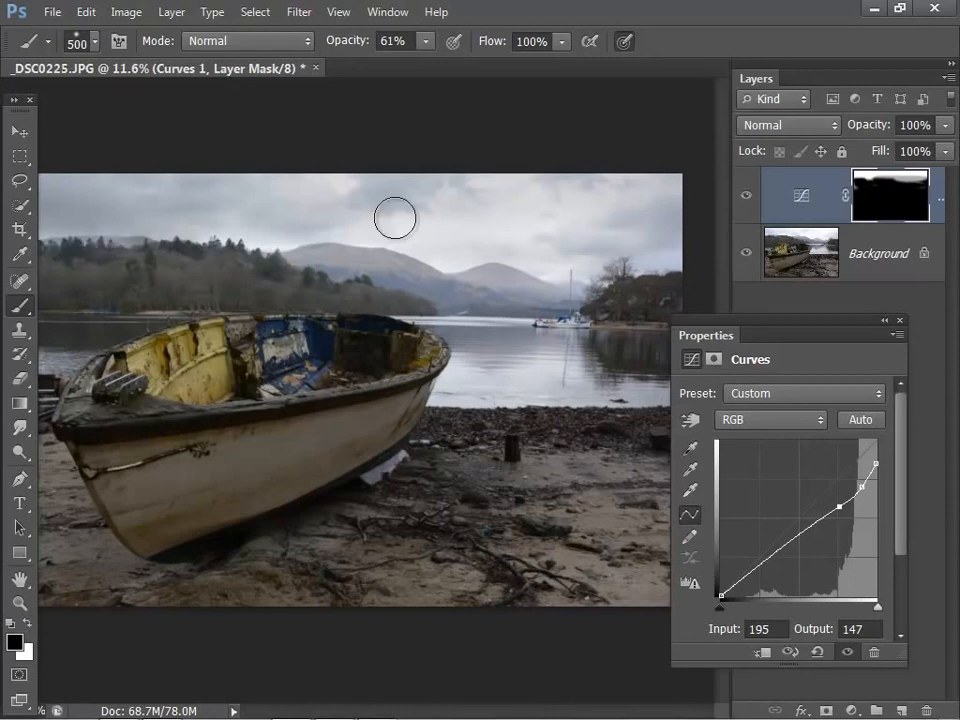
left_click(25, 624)
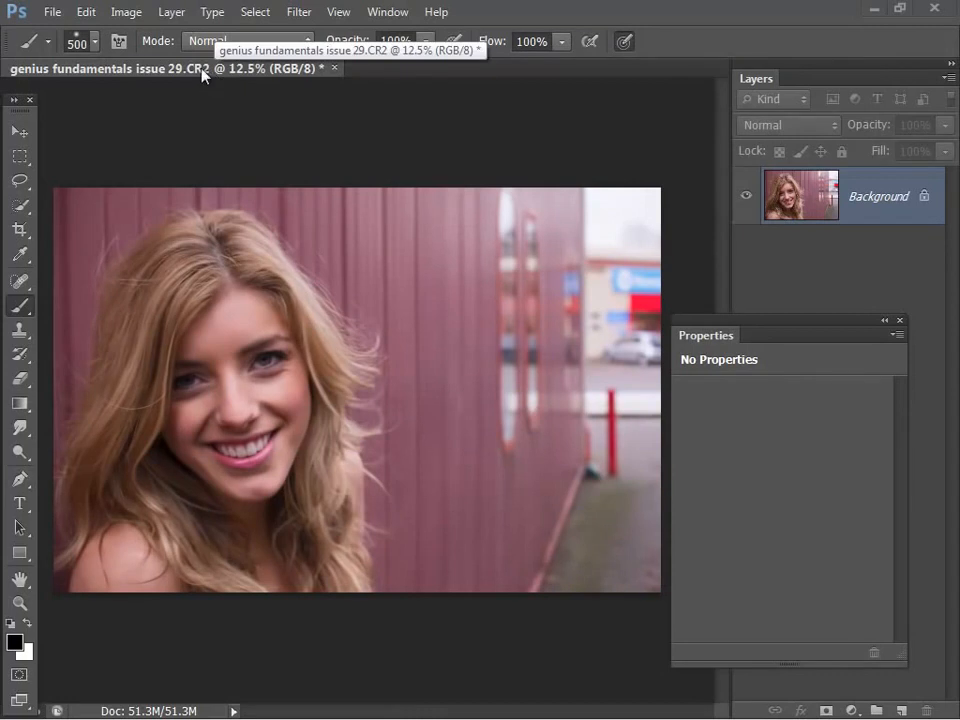
Add a Black & White adjustment layer with default settings to the portrait and make black the foreground colour.
left_click(172, 12)
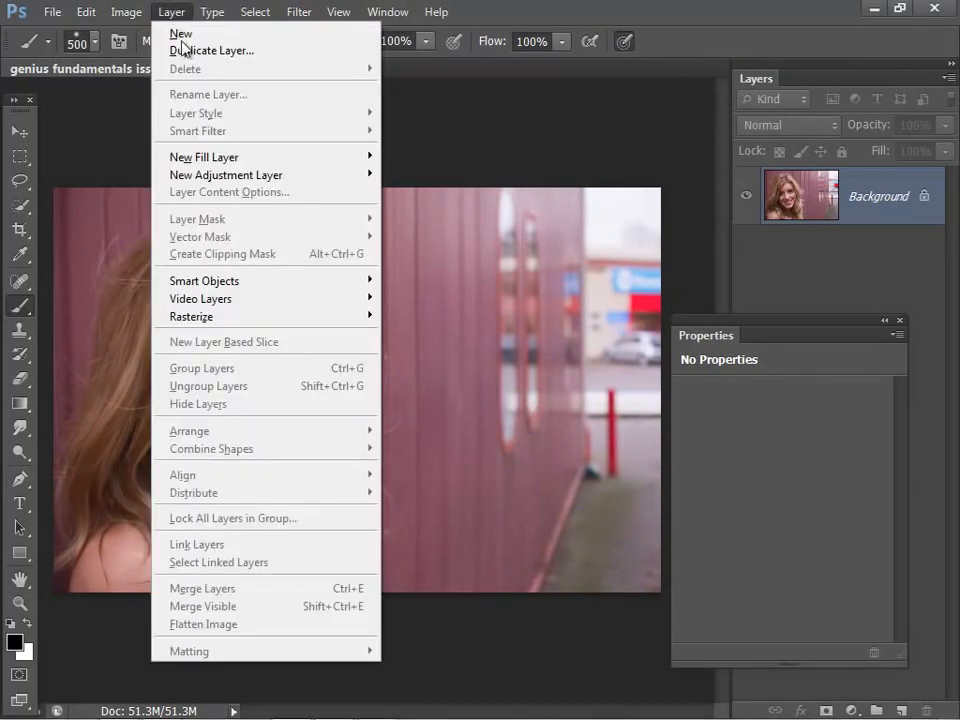
mouse_move(250, 175)
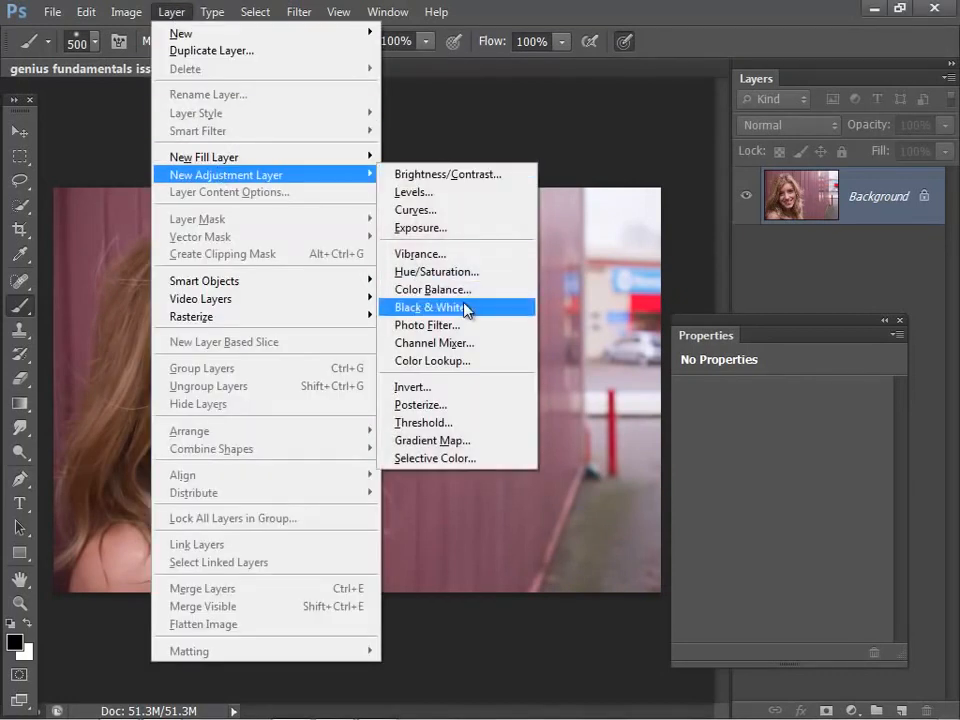
left_click(465, 311)
left_click(655, 228)
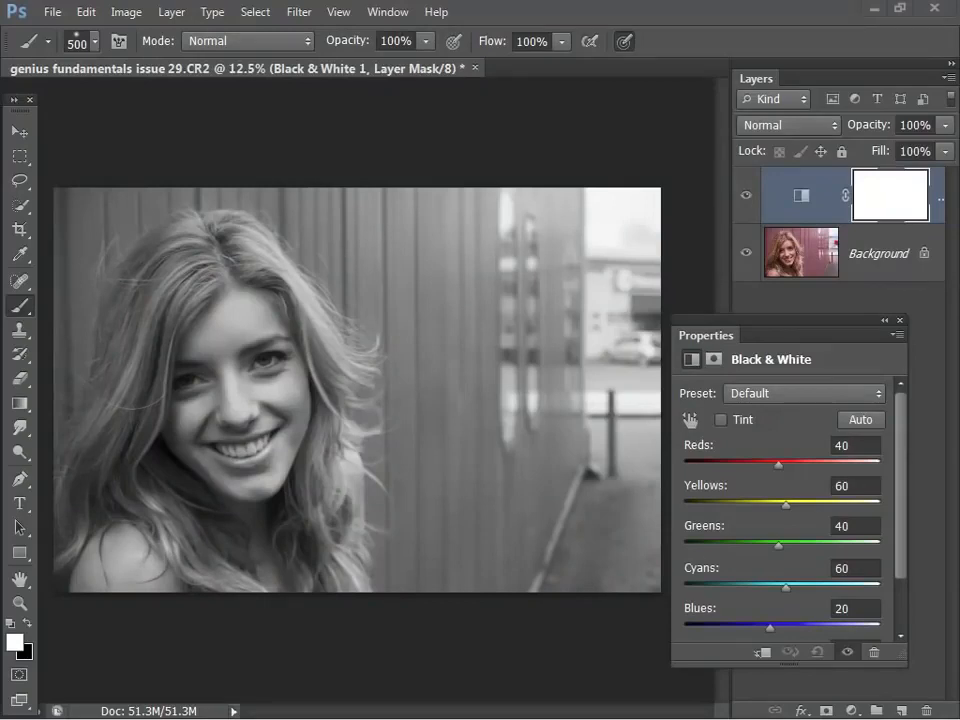
left_click(27, 621)
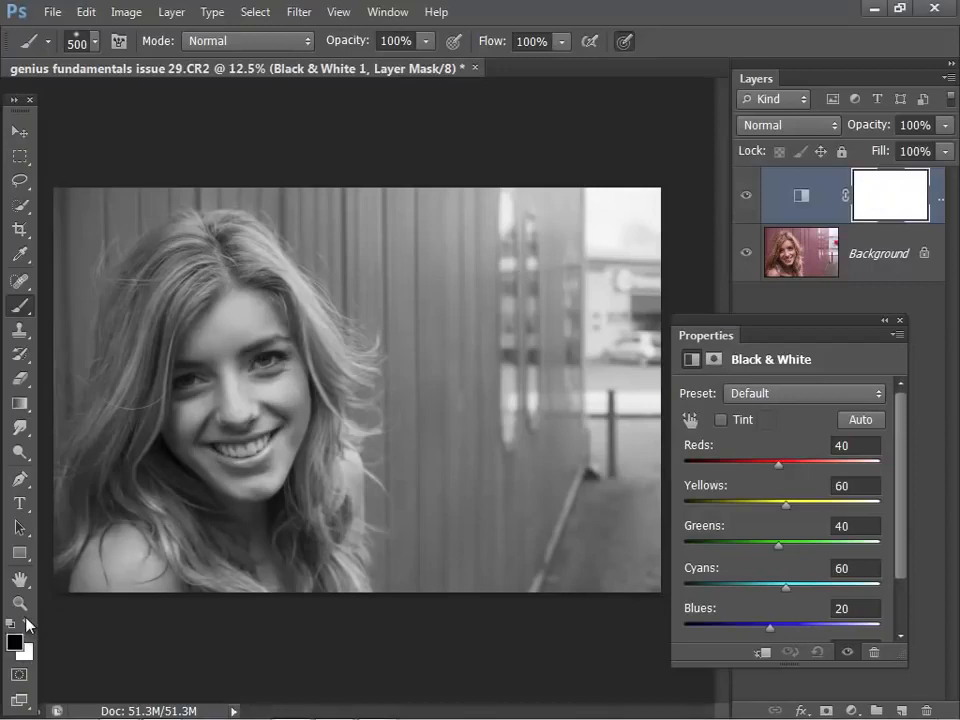
Paint black over the woman's hair, face and shoulders on the Black & White layer mask to restore her colour.
mouse_move(281, 564)
left_mouse_down()
mouse_move(294, 561)
mouse_move(282, 448)
left_mouse_up()
mouse_move(284, 401)
left_mouse_down()
mouse_move(262, 310)
mouse_move(241, 275)
mouse_move(219, 262)
mouse_move(182, 279)
mouse_move(183, 340)
mouse_move(221, 277)
mouse_move(273, 368)
mouse_move(237, 402)
mouse_move(246, 454)
mouse_move(127, 525)
mouse_move(88, 585)
mouse_move(184, 586)
mouse_move(122, 558)
mouse_move(160, 534)
mouse_move(222, 551)
mouse_move(261, 580)
mouse_move(317, 590)
mouse_move(313, 548)
mouse_move(224, 503)
mouse_move(242, 473)
mouse_move(254, 359)
mouse_move(221, 254)
mouse_move(189, 260)
mouse_move(156, 295)
mouse_move(91, 486)
mouse_move(138, 493)
mouse_move(248, 357)
mouse_move(210, 247)
mouse_move(241, 243)
mouse_move(280, 289)
mouse_move(307, 346)
mouse_move(326, 576)
mouse_move(169, 520)
mouse_move(232, 513)
mouse_move(250, 462)
left_mouse_up()
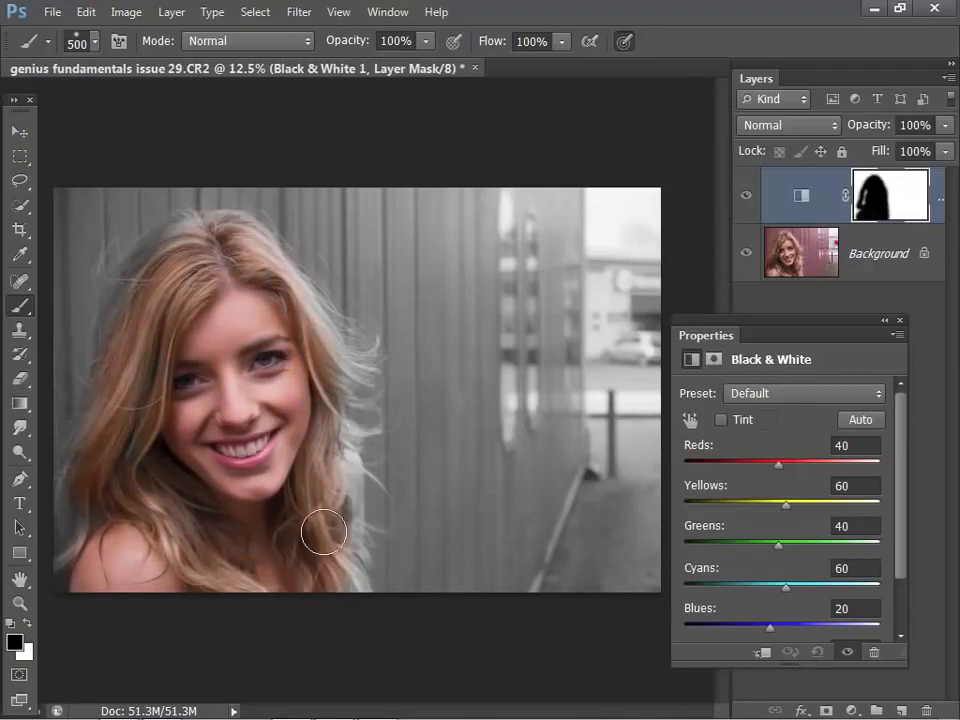
key("ctrl+2")
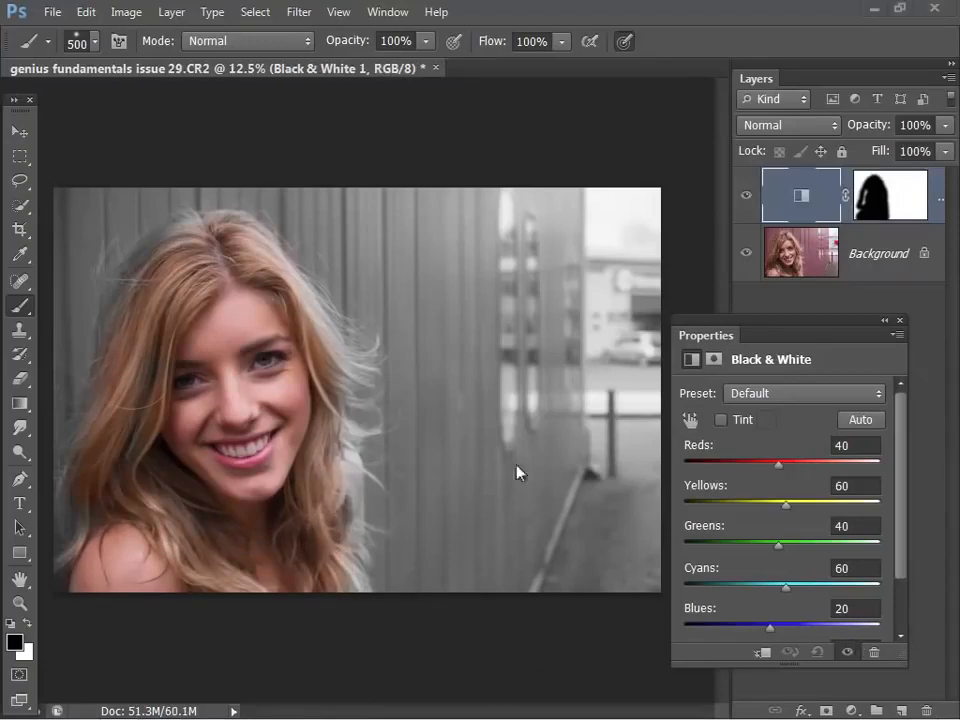
Open the mask edge refinement for the Black & White layer mask and keep its dialog clear of the woman.
left_click(903, 207)
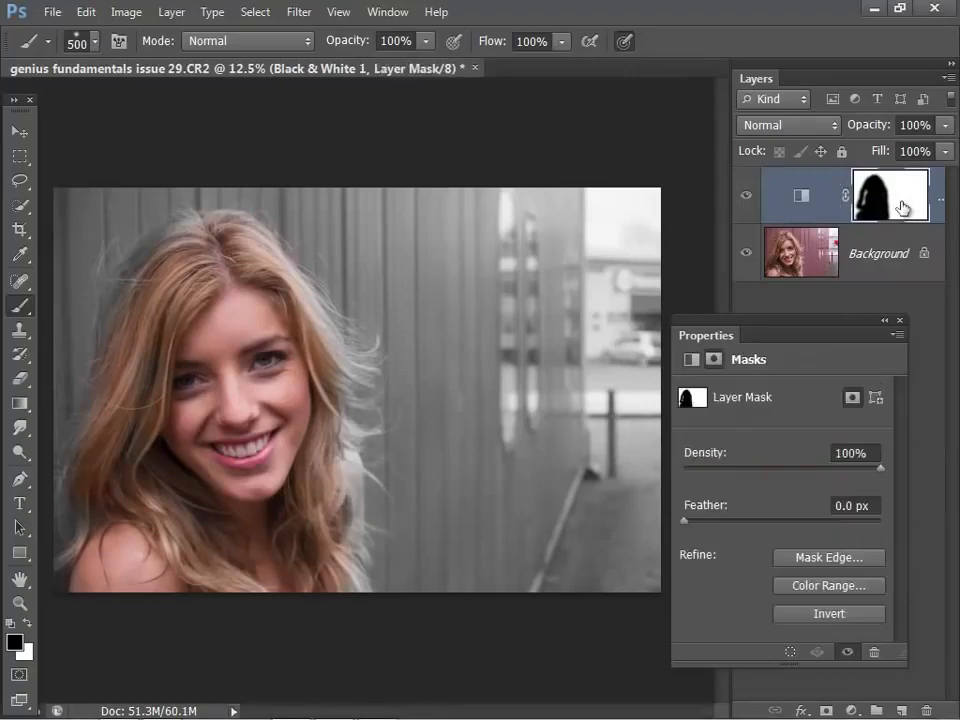
left_click(826, 560)
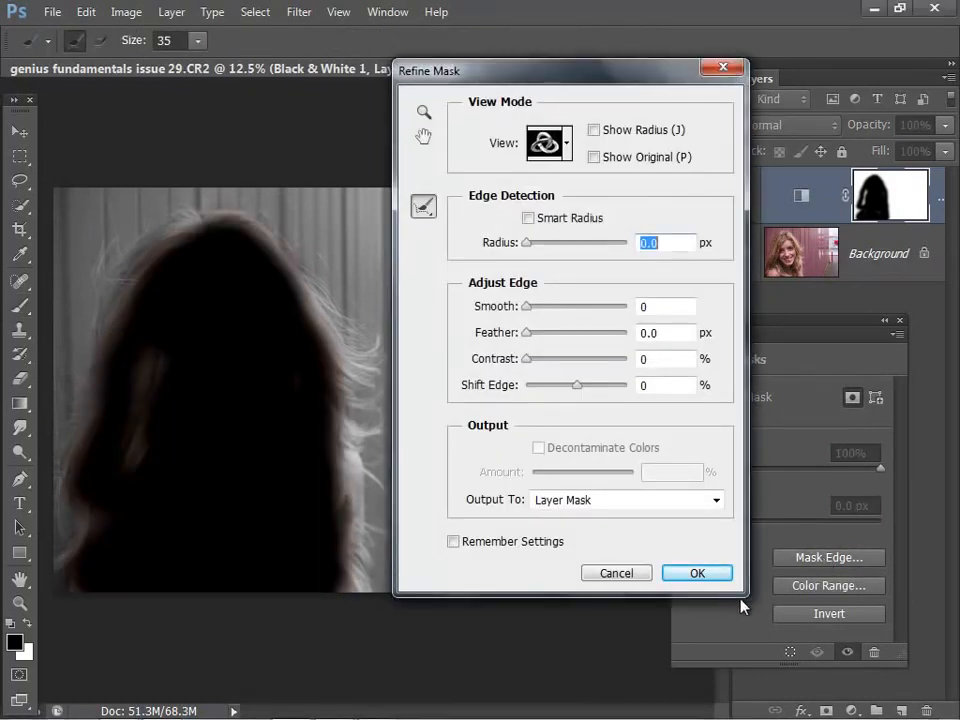
left_click_drag(525, 72, 647, 89)
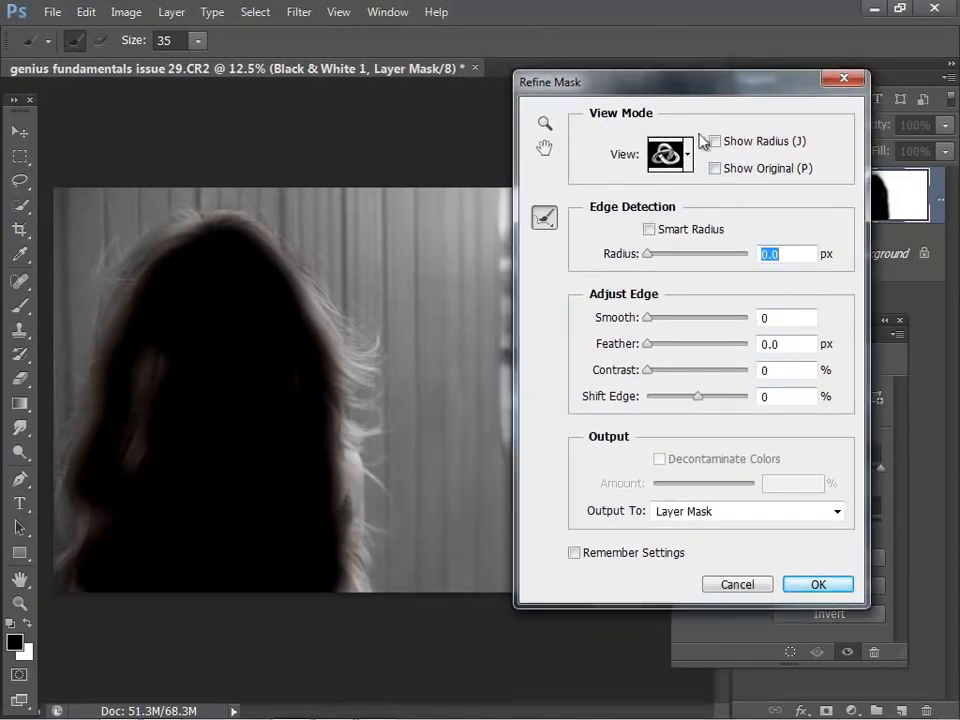
Preview the mask as On White and On Layers, and set the refinement view to Overlay.
left_click(687, 155)
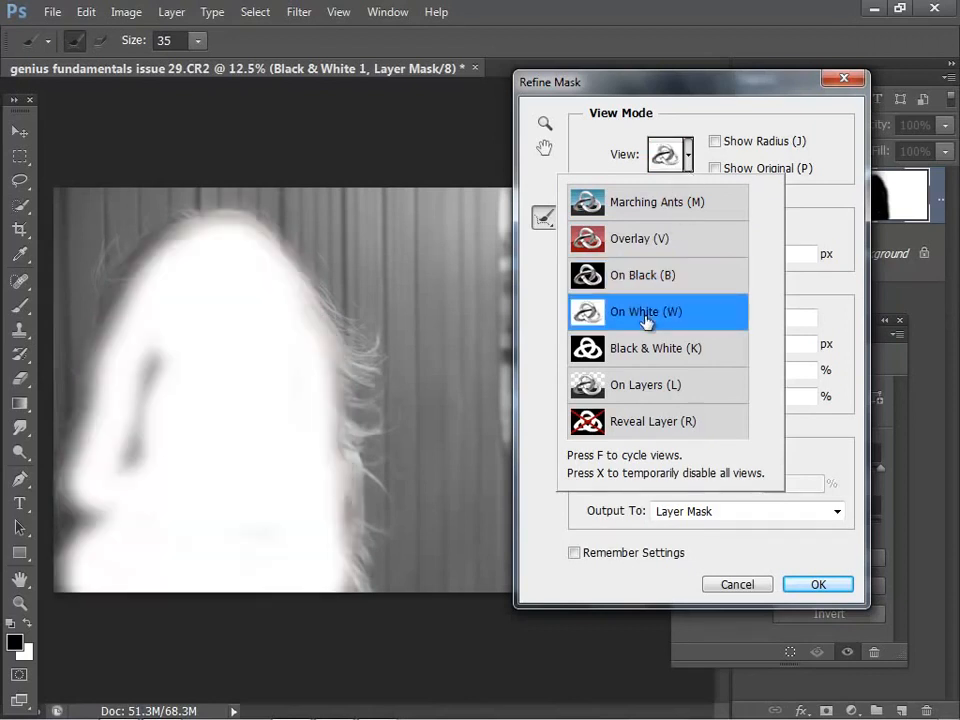
left_click(689, 156)
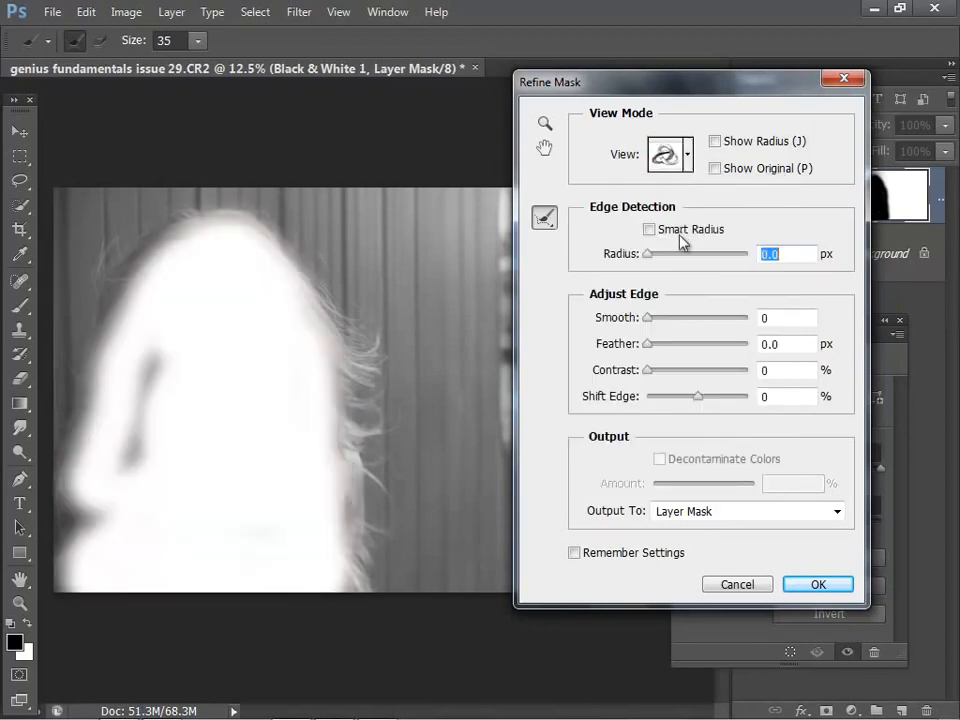
left_click(689, 156)
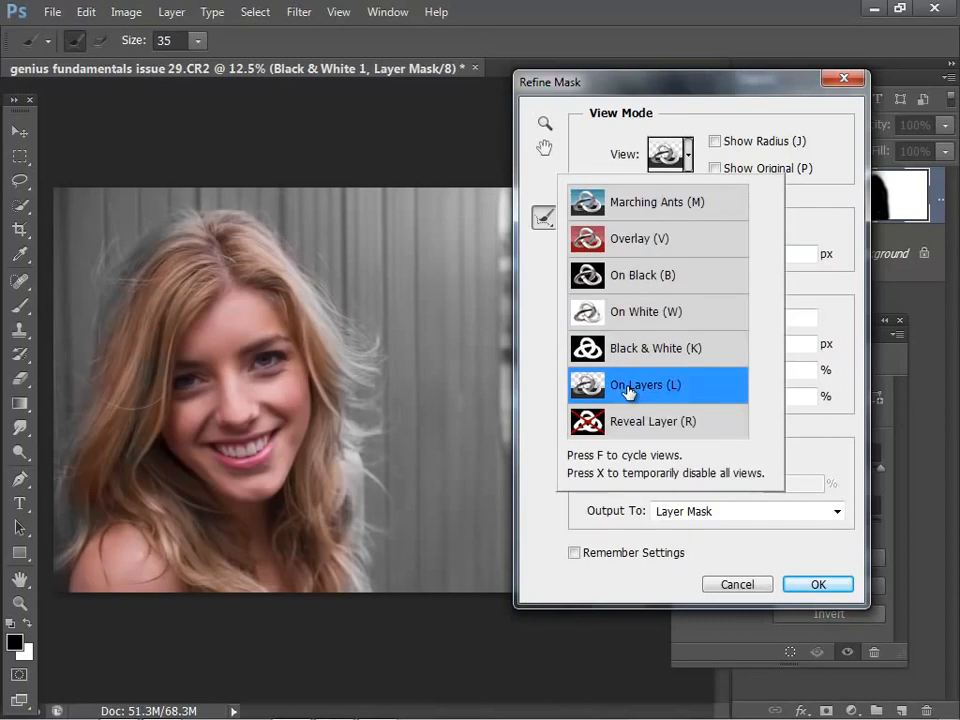
left_click(689, 156)
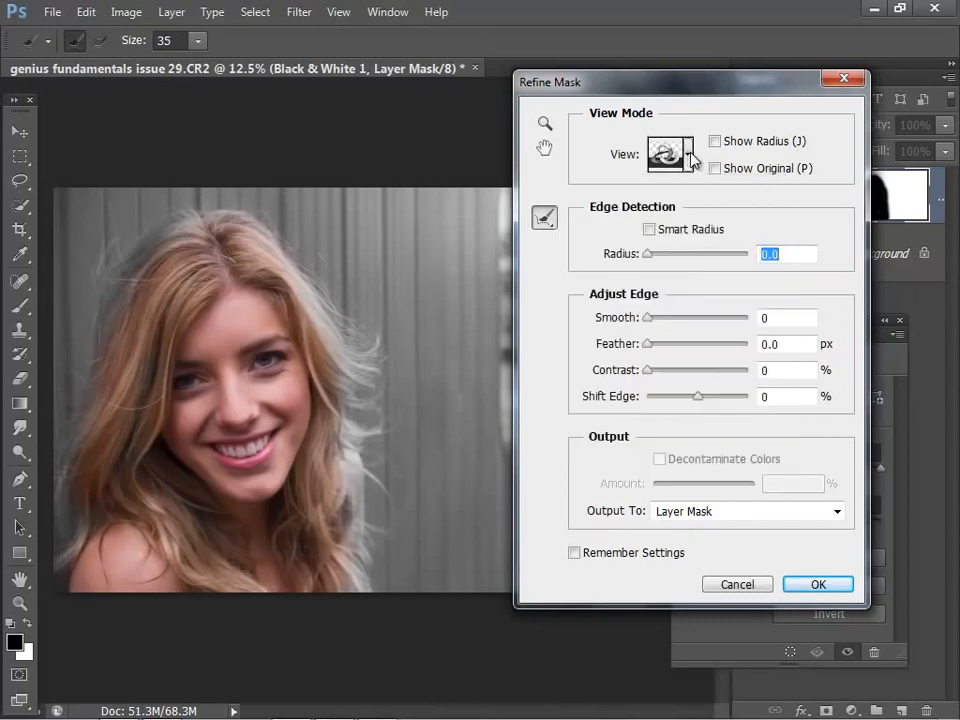
left_click(689, 156)
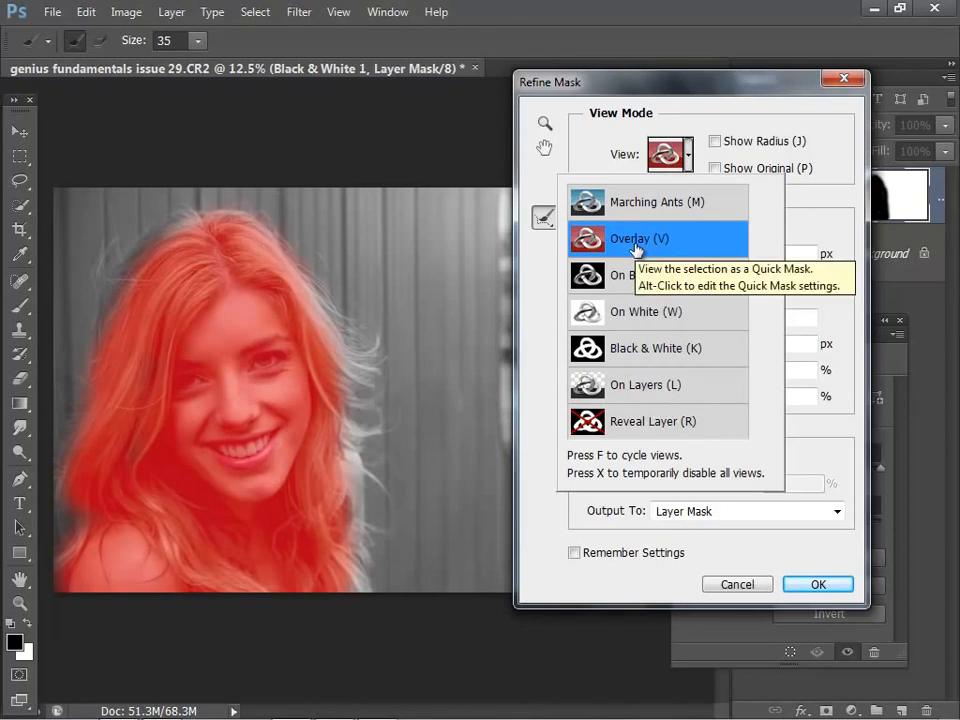
left_click(636, 243)
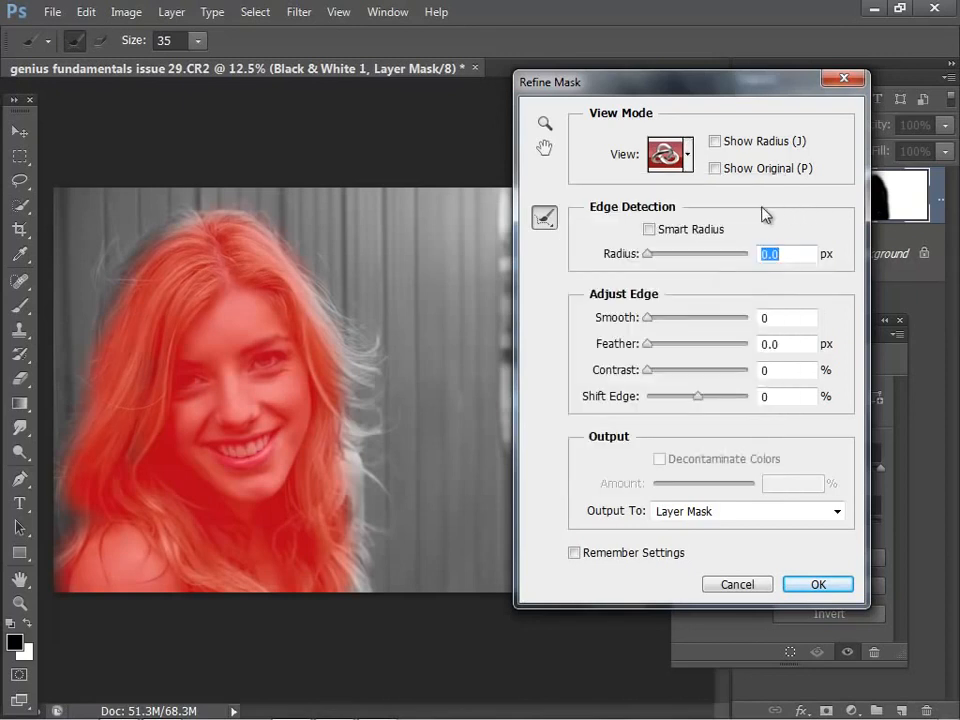
Enable Smart Radius and brush the size 35 Refine Radius tool over the stray hair along the right side of the head.
left_click(649, 230)
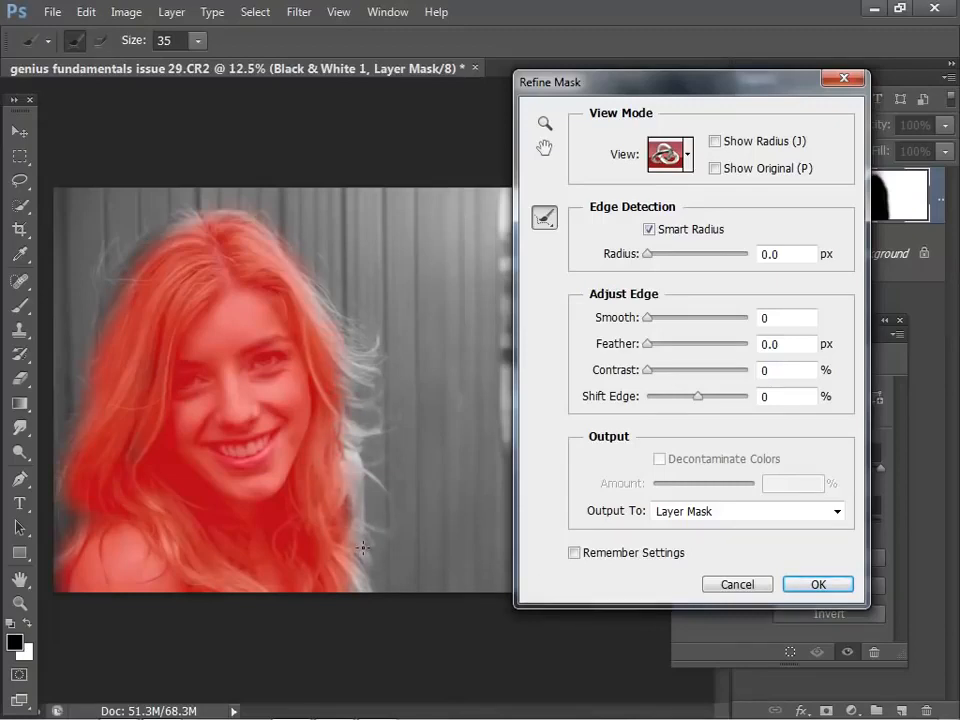
key("alt")
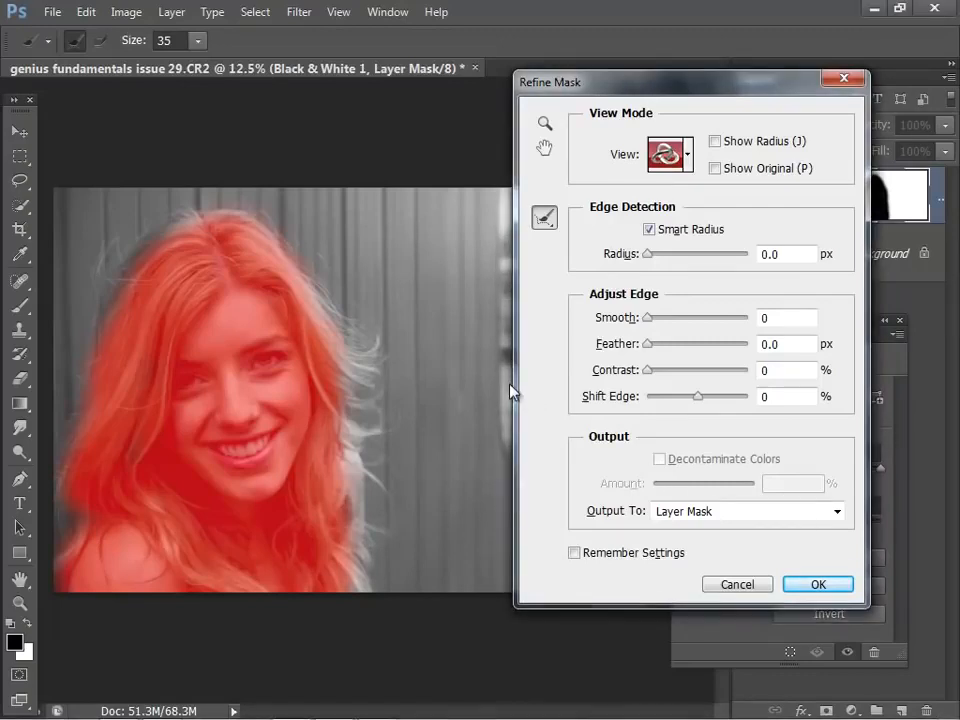
key("ctrl+plus")
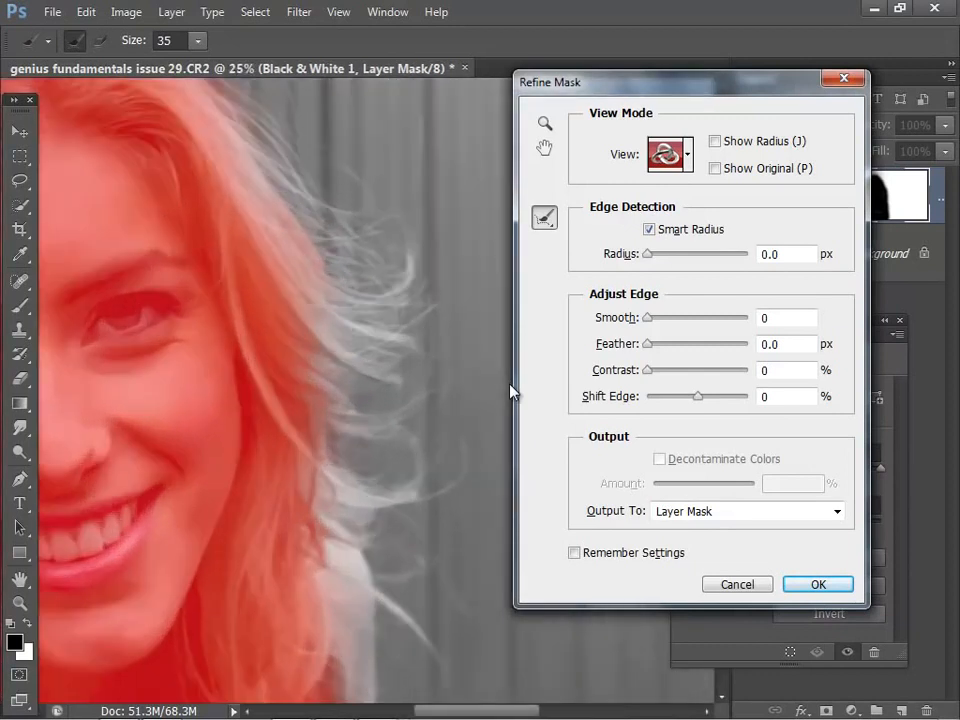
key("ctrl+plus")
key("ctrl+plus")
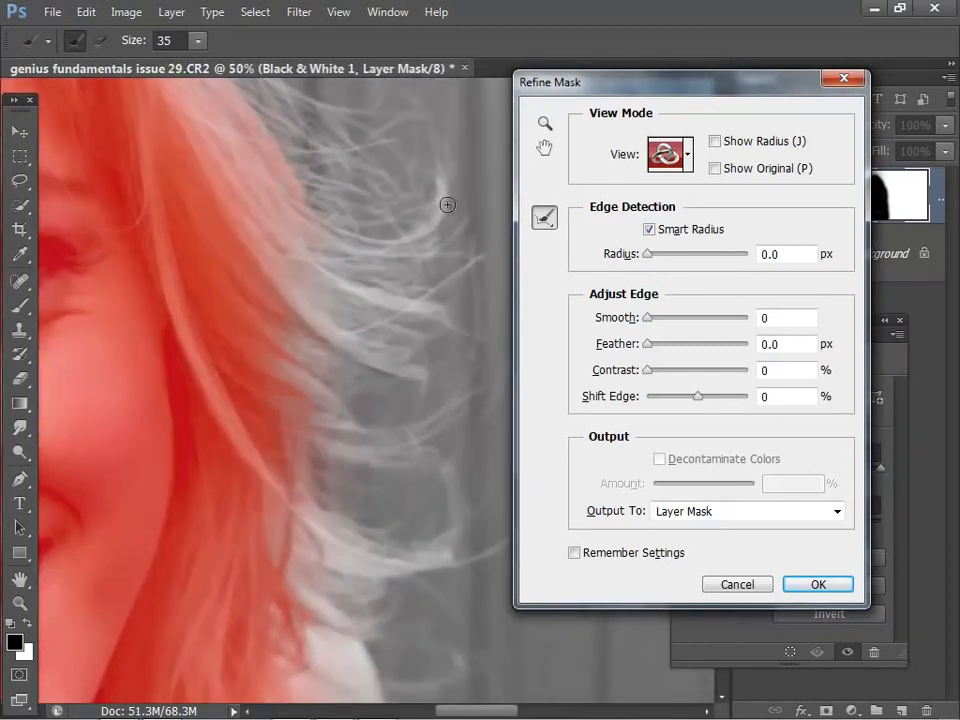
mouse_move(348, 222)
left_mouse_down()
mouse_move(399, 219)
mouse_move(434, 197)
left_mouse_up()
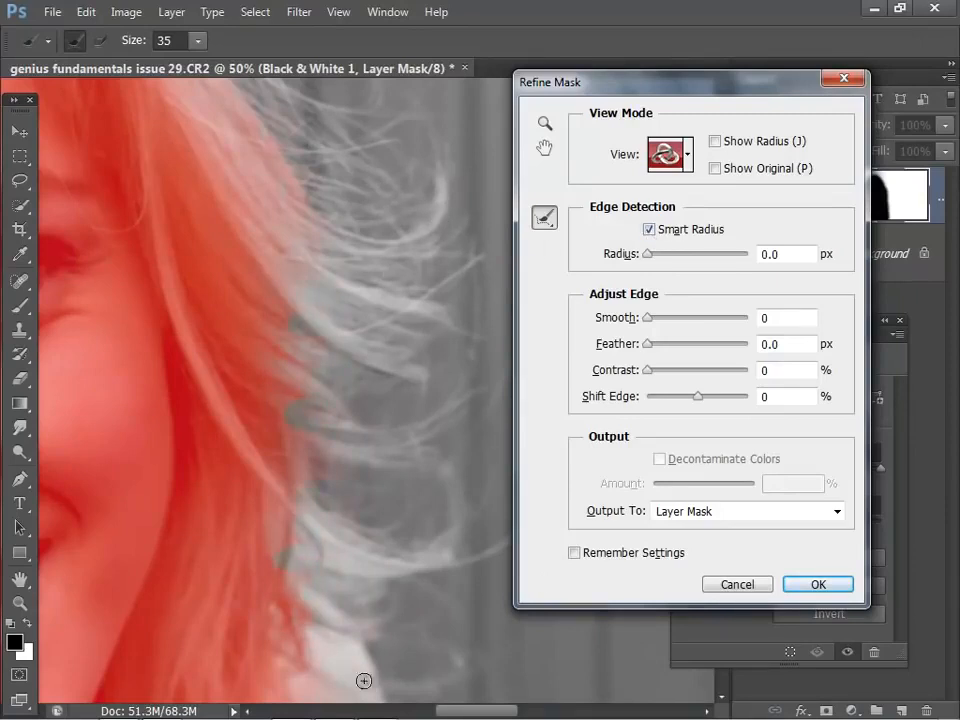
left_click_drag(319, 669, 357, 602)
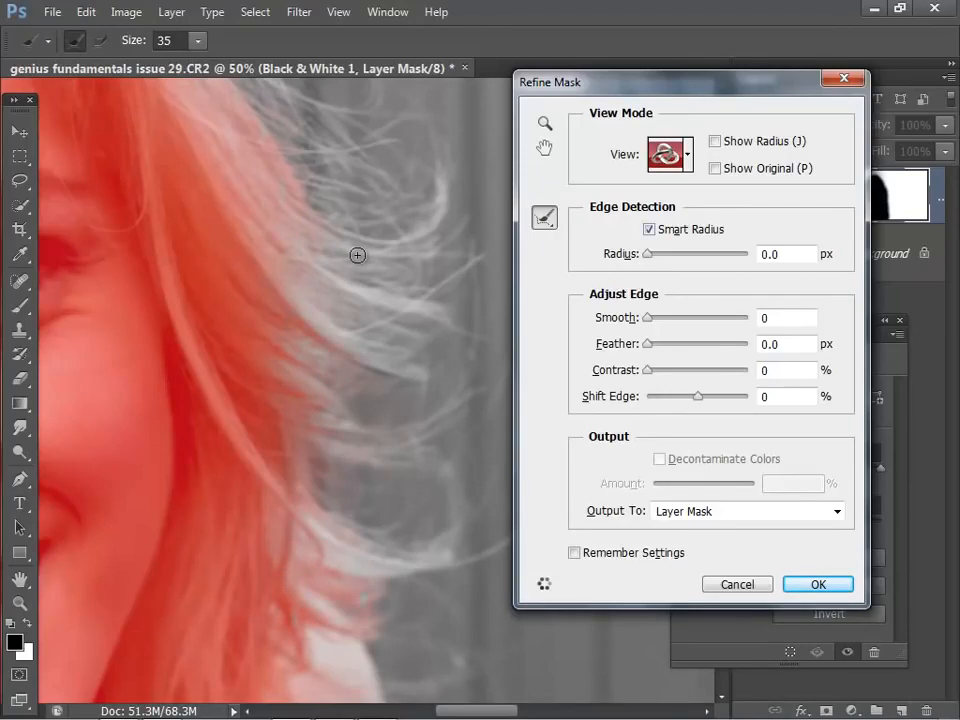
left_click_drag(357, 255, 439, 360)
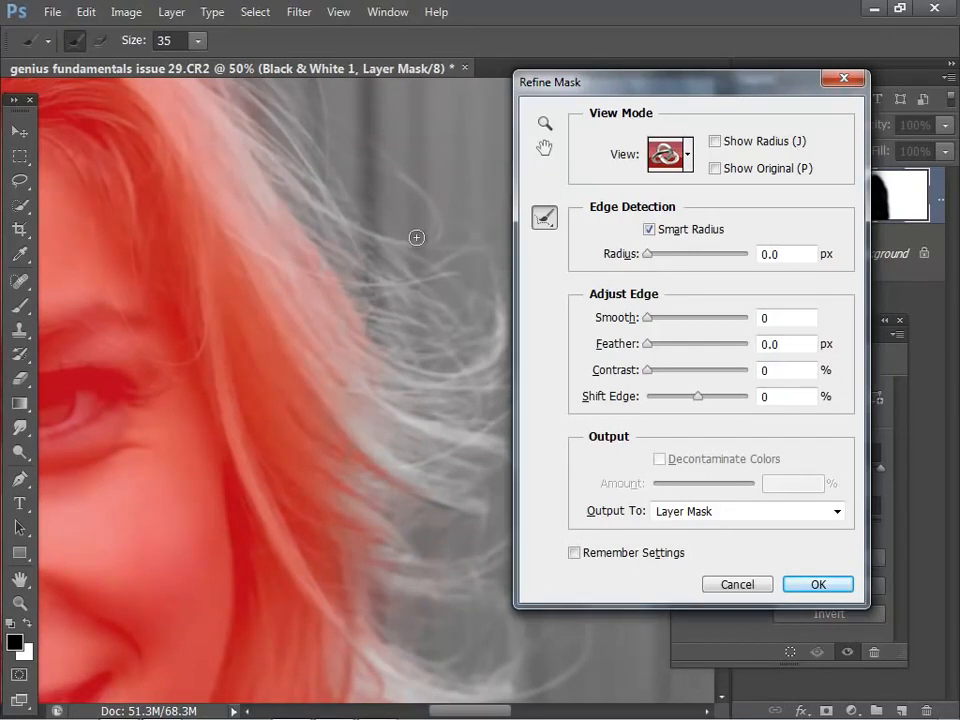
Refine the remaining hair edges over the crown and left side of the head, using a radius of 6.5 px and finally 14.7 px.
left_click_drag(648, 258, 680, 260)
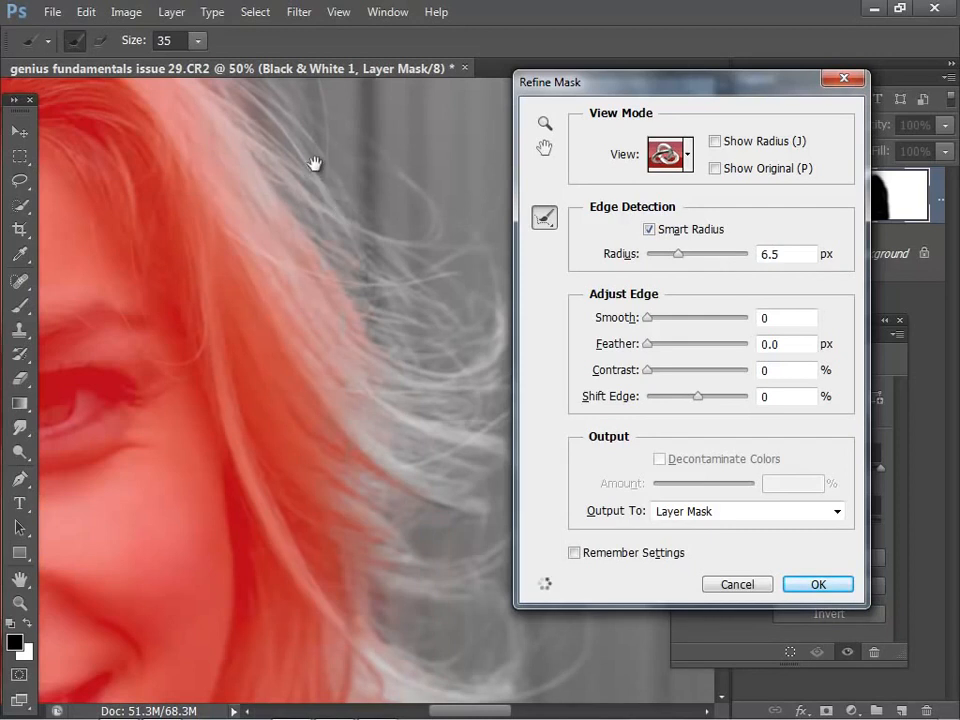
left_click_drag(317, 163, 373, 285)
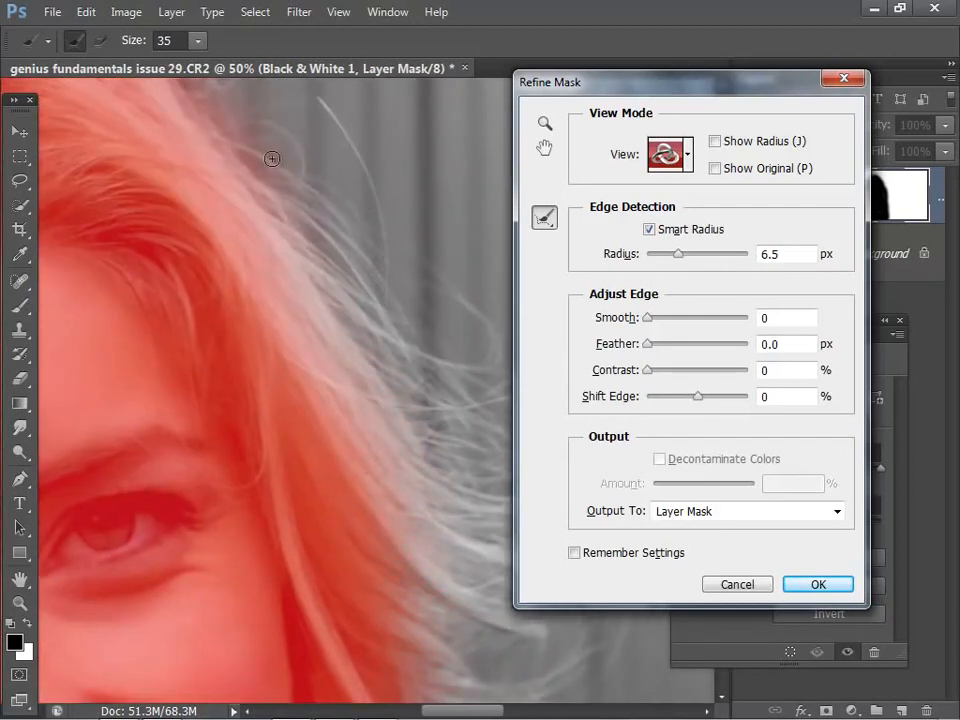
left_click_drag(150, 99, 318, 314)
mouse_move(216, 182)
left_mouse_down()
mouse_move(116, 140)
mouse_move(192, 139)
left_mouse_up()
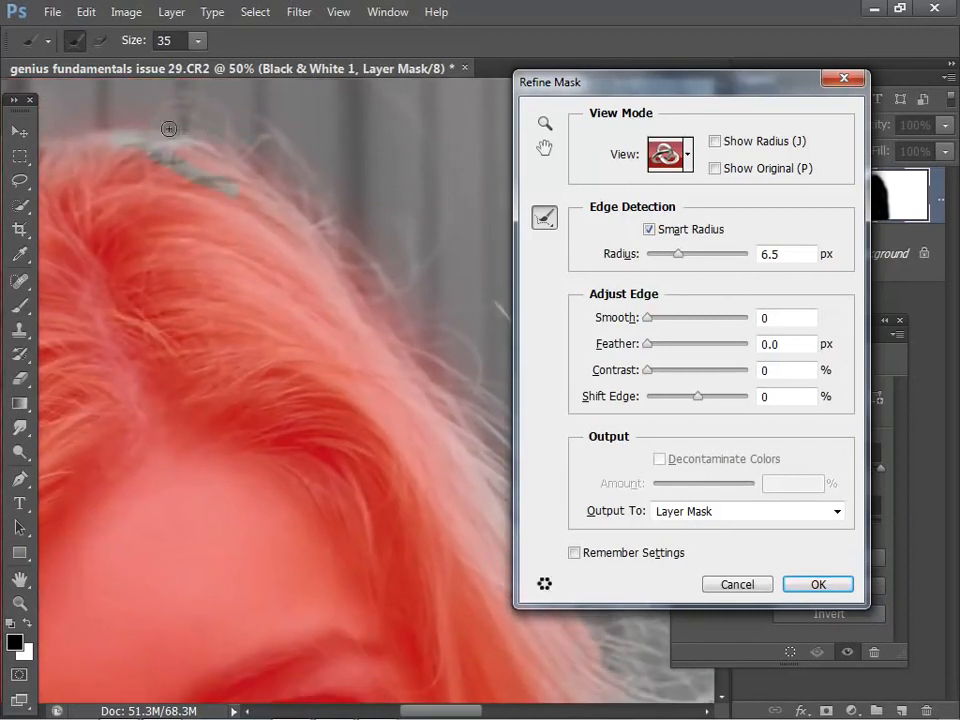
left_click_drag(133, 178, 336, 298)
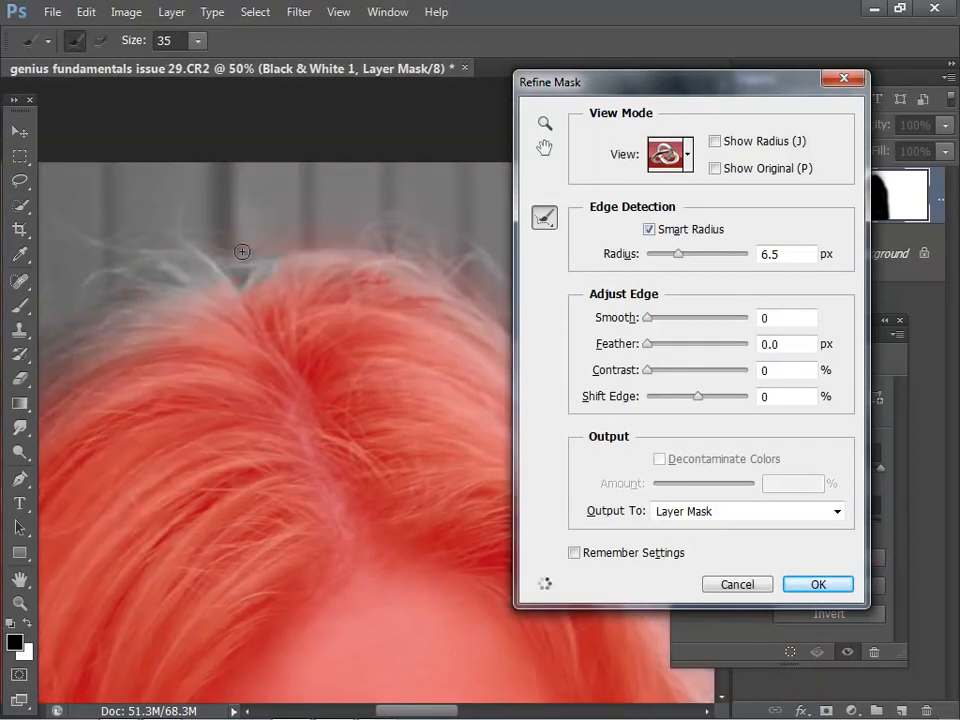
left_click_drag(139, 332, 297, 330)
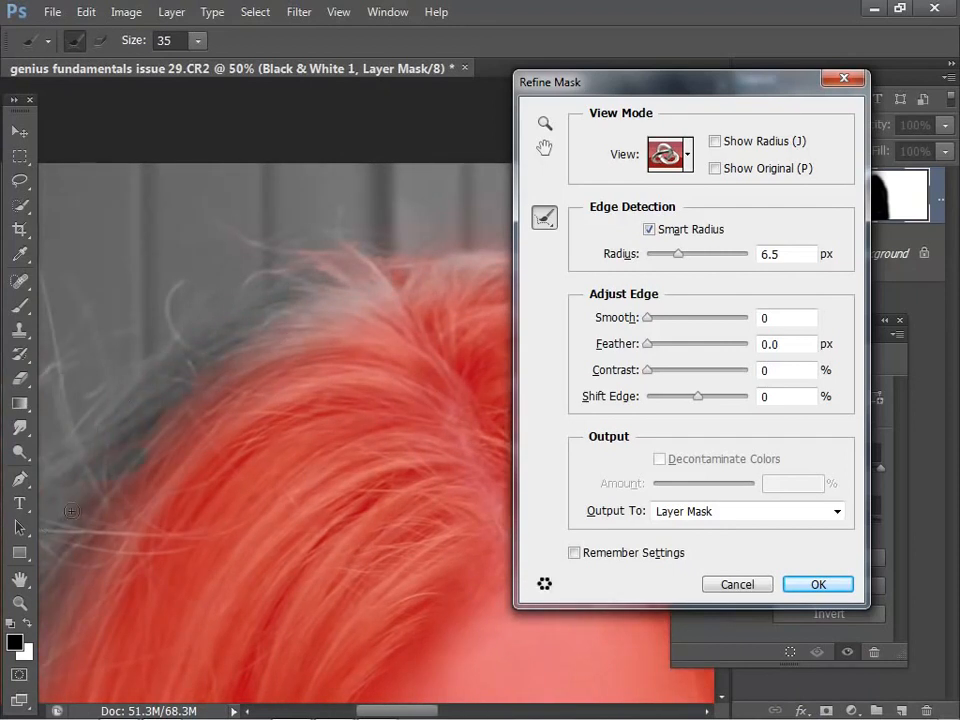
left_click_drag(189, 506, 315, 448)
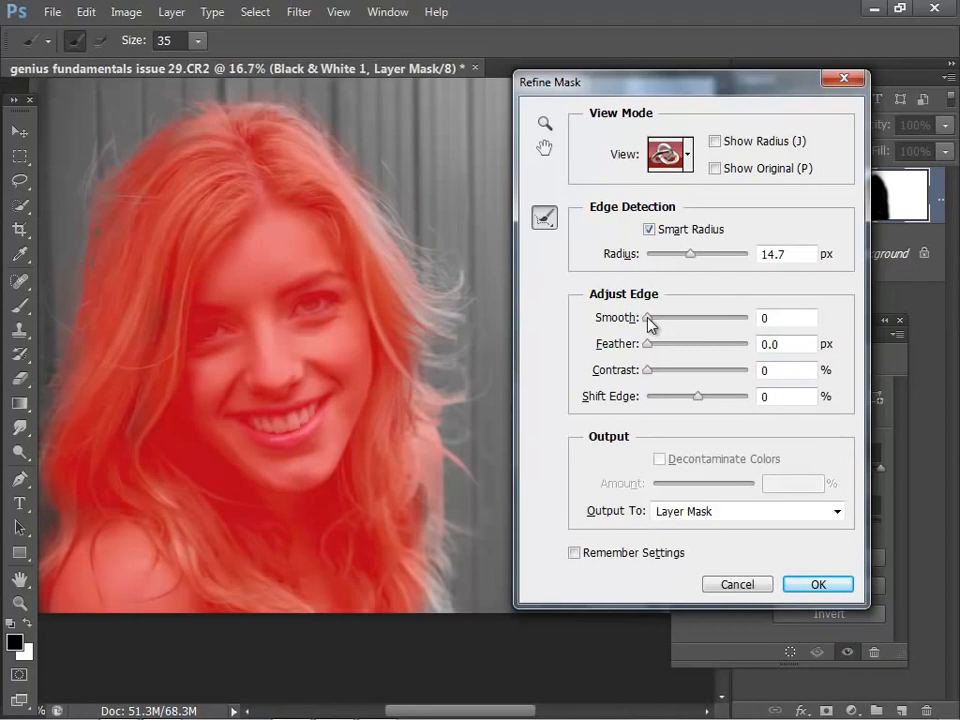
Set Smooth to 13, Feather to 2.8 px, Contrast to 7% and Shift Edge to 0%, and apply the refinement to the layer mask.
left_click_drag(648, 320, 655, 372)
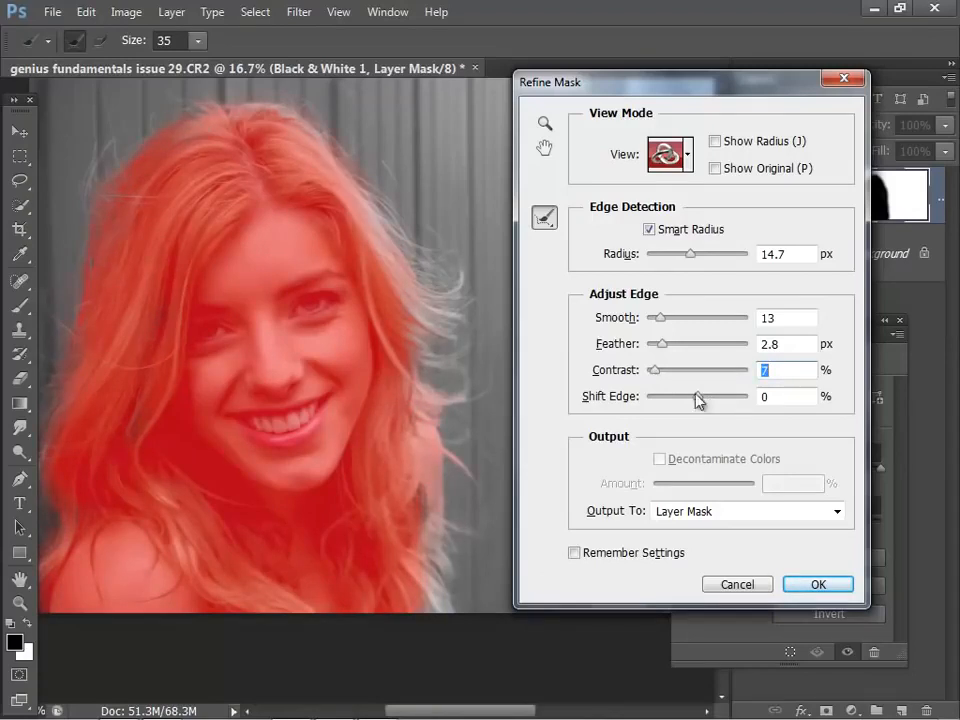
mouse_move(698, 397)
left_mouse_down()
mouse_move(671, 401)
mouse_move(726, 400)
mouse_move(698, 397)
left_mouse_up()
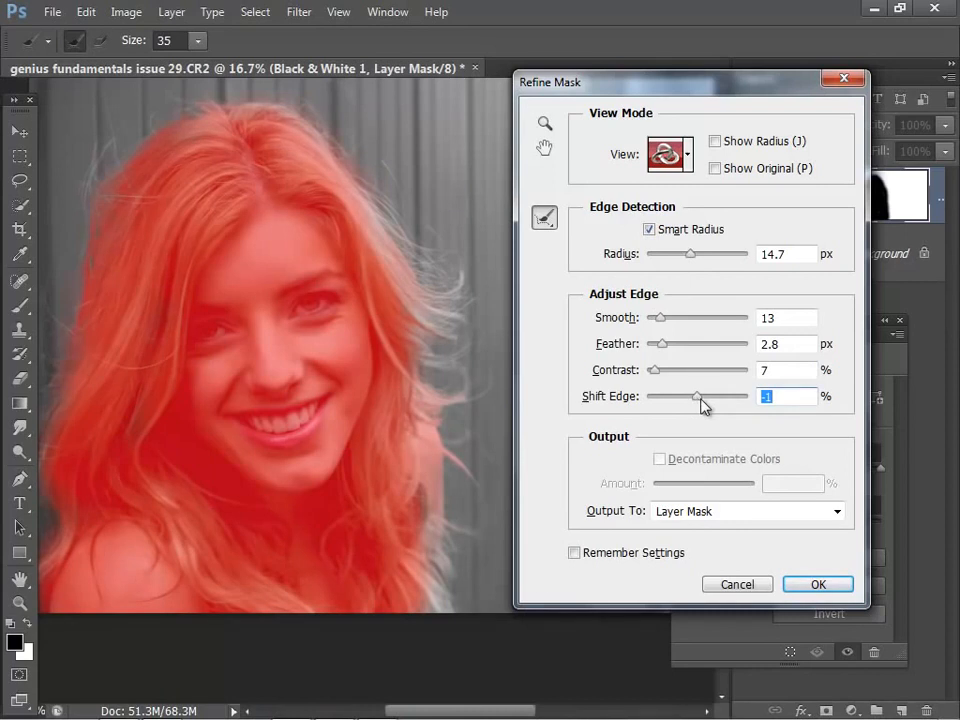
left_click(703, 404)
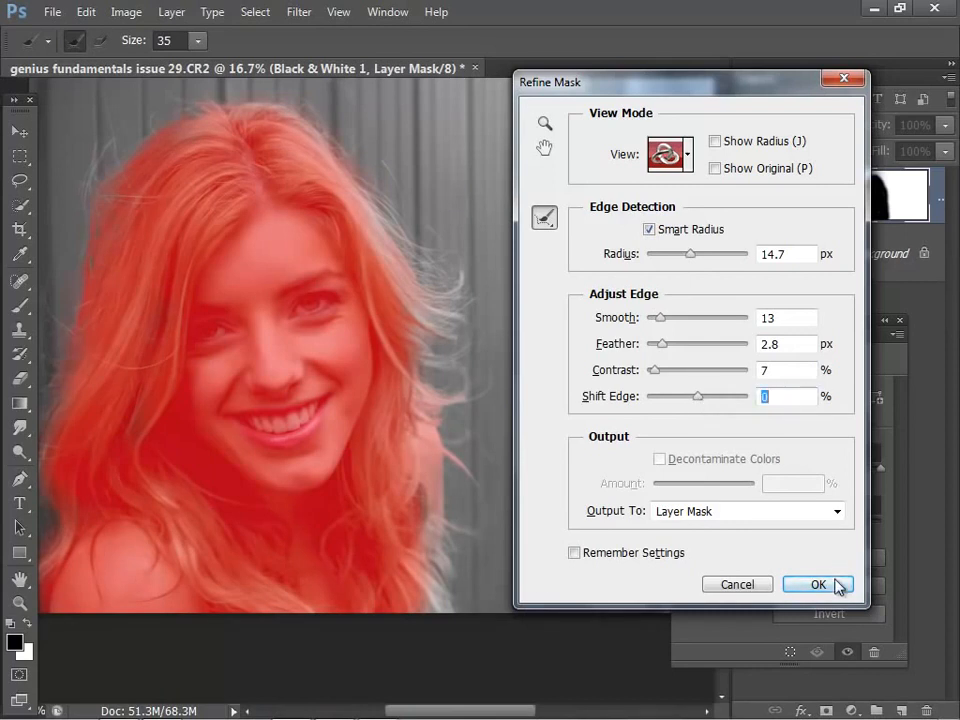
left_click(834, 585)
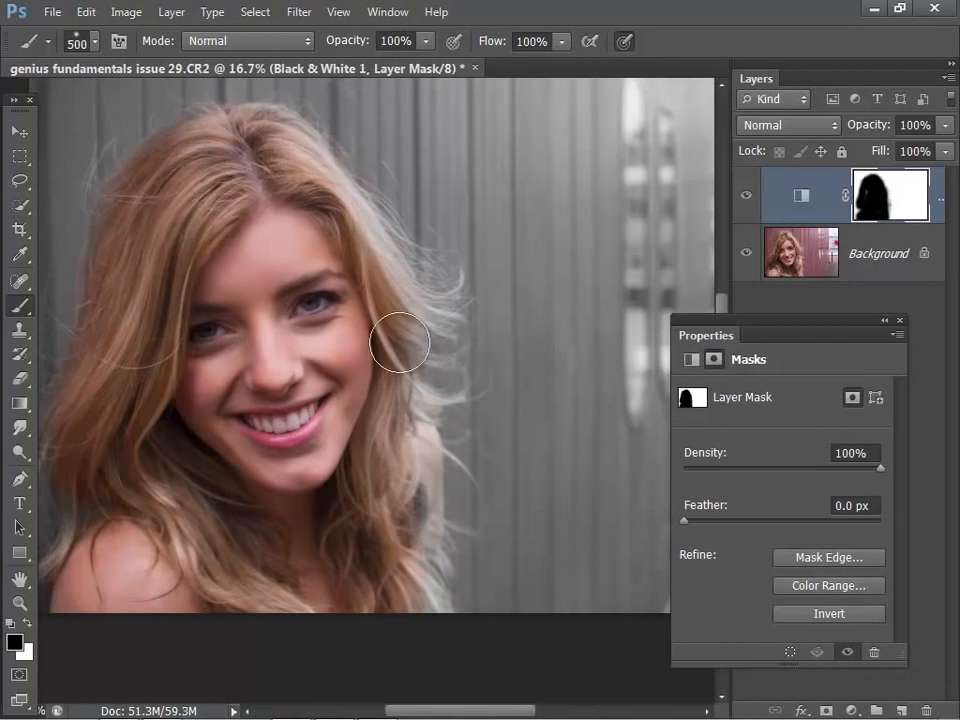
Darken the black-and-white background by setting the adjustment's Reds to -71, Yellows to 24 and Greens to 17.
key("z")
key("ctrl+minus")
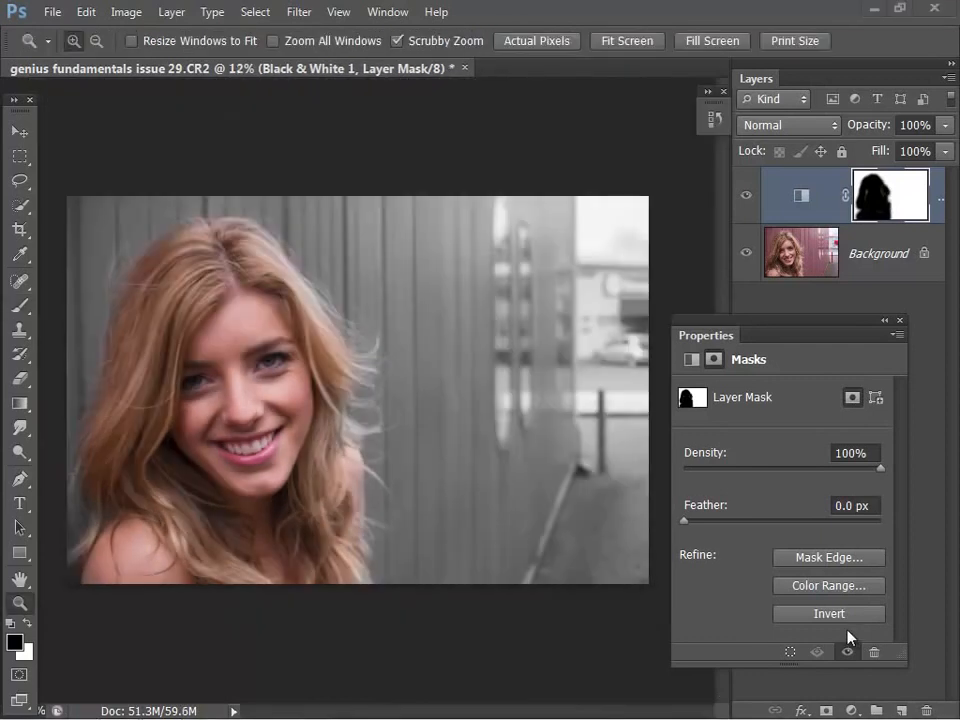
left_click(803, 196)
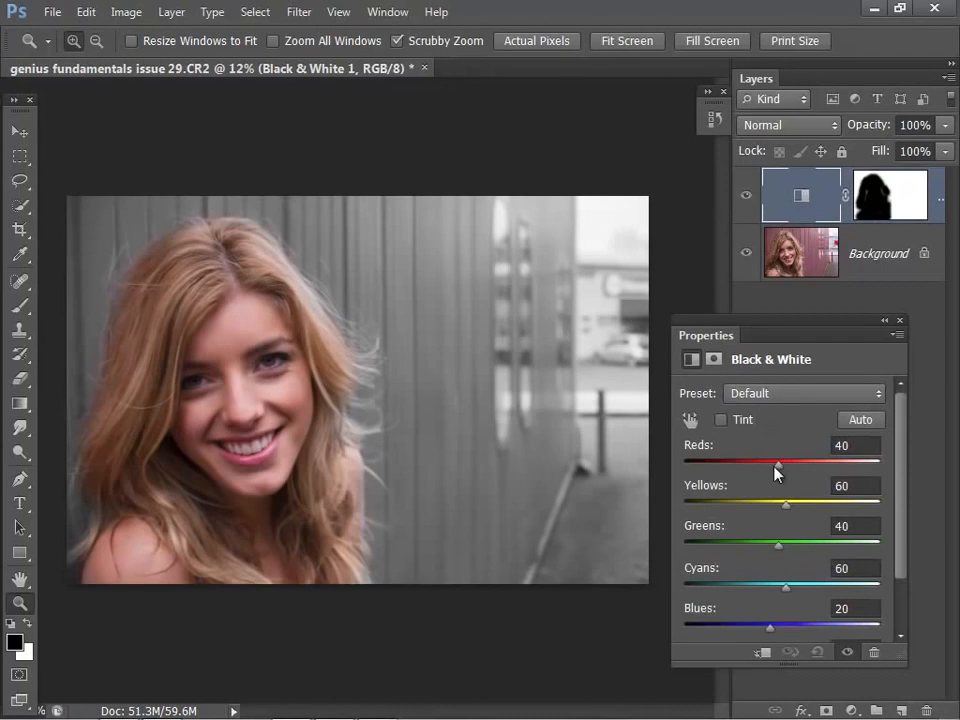
left_click_drag(779, 472, 742, 484)
left_click_drag(788, 512, 769, 548)
left_click_drag(739, 464, 733, 465)
left_click_drag(779, 510, 774, 510)
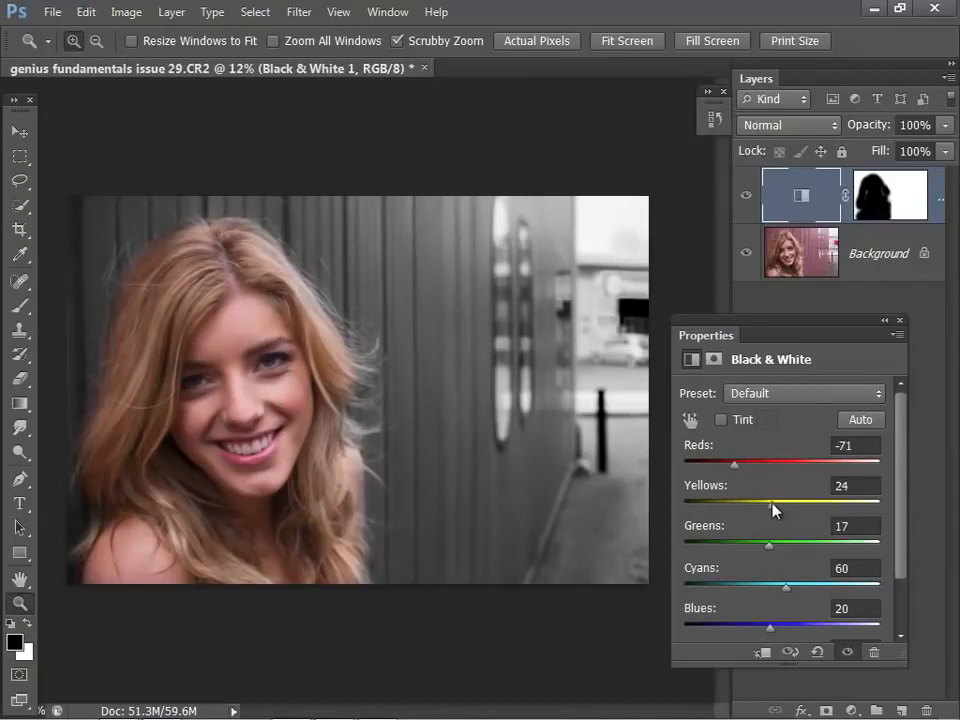